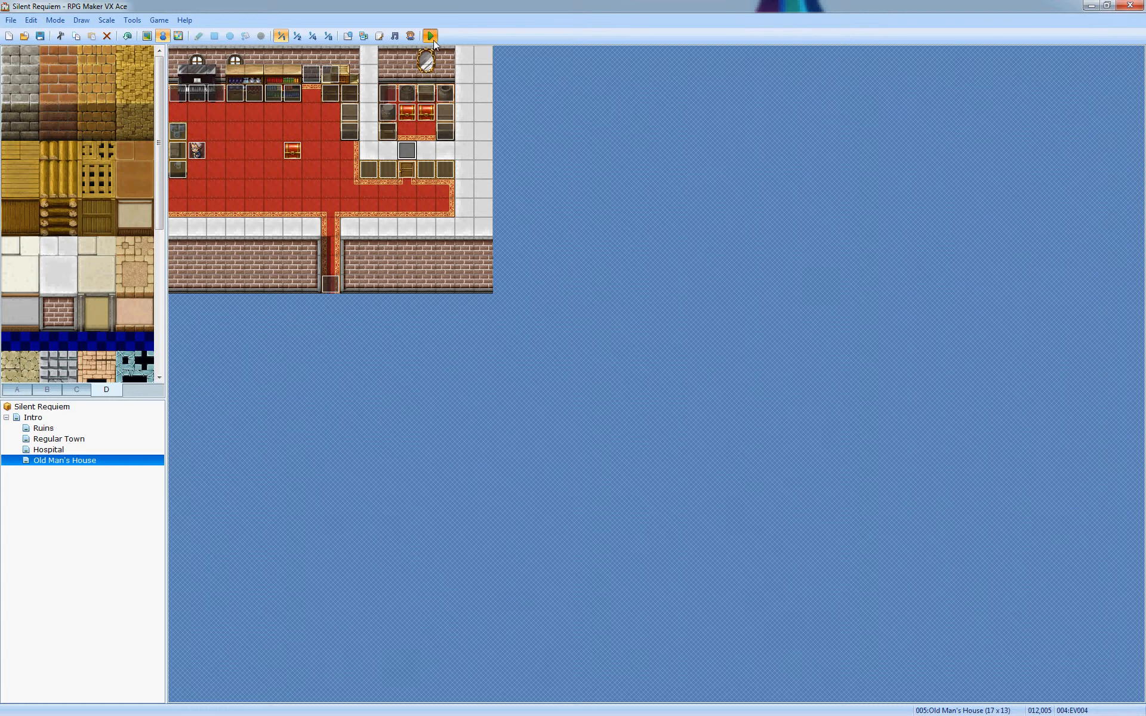
# Start a playtest of the game and continue from a saved game inside the old man's house
pyautogui.click(516, 391)
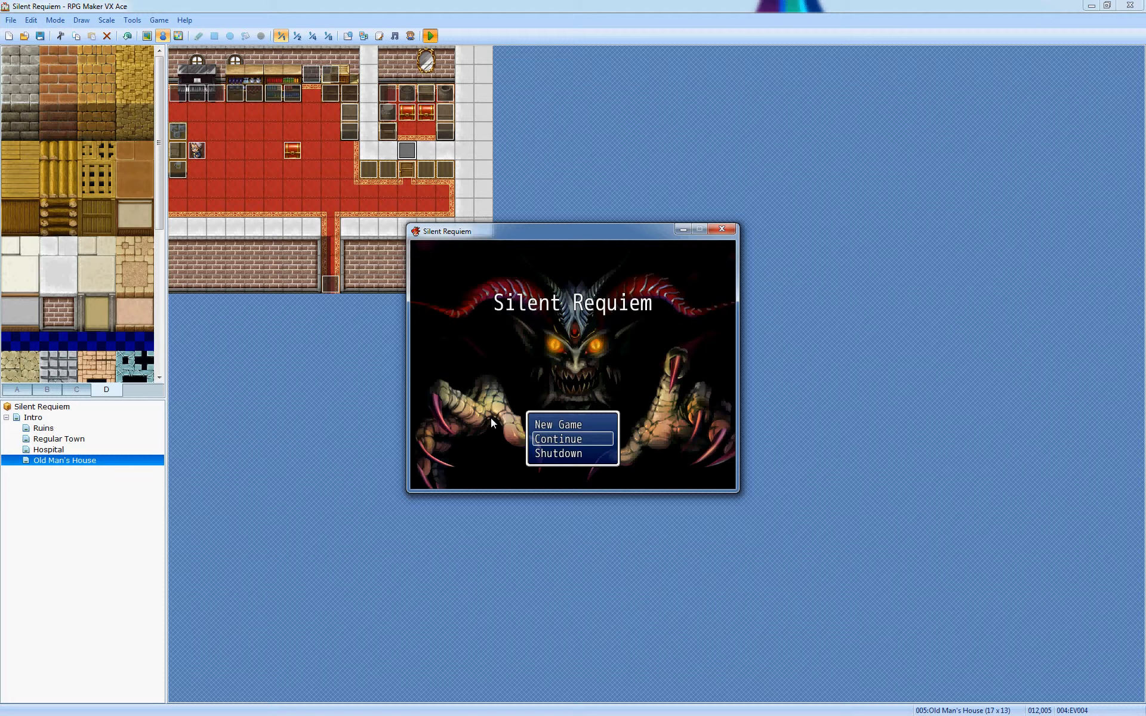
pyautogui.press('Return')
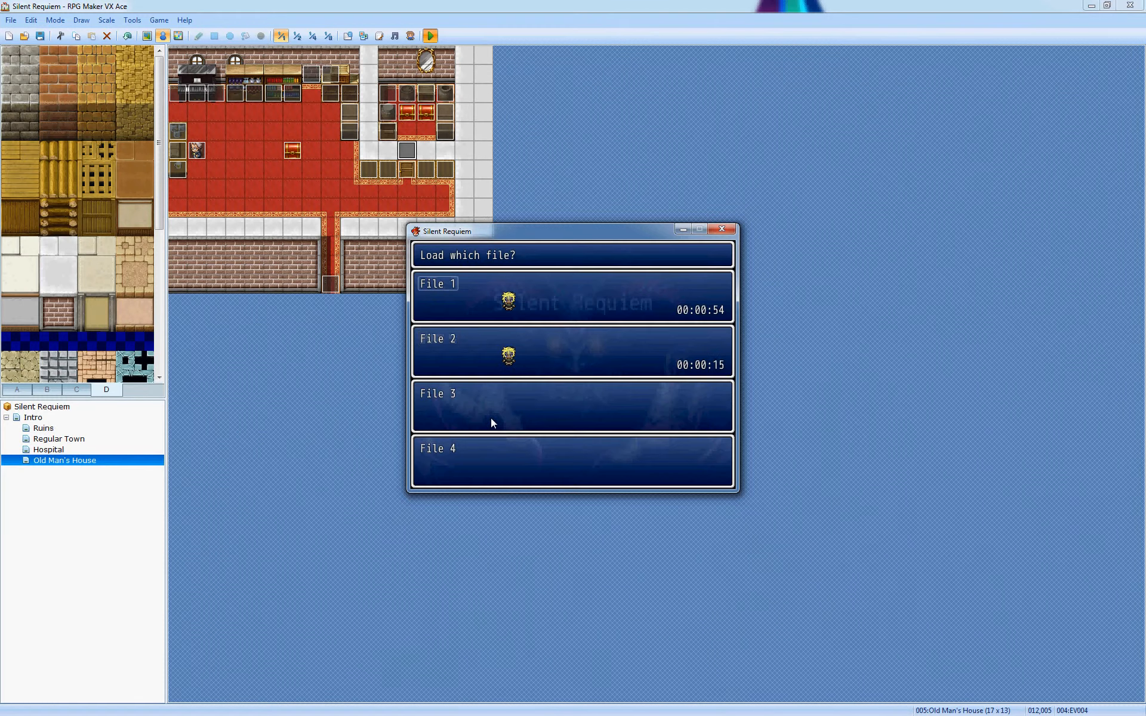
pyautogui.press('Up')
pyautogui.press('Return')
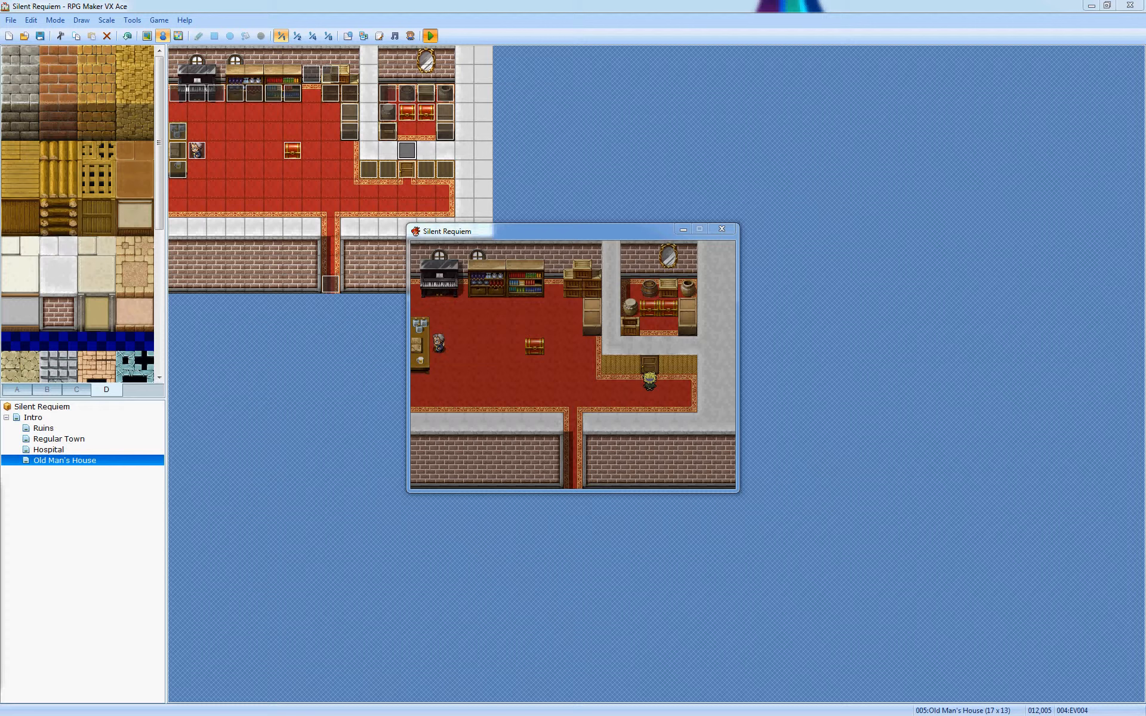
pyautogui.click(575, 382)
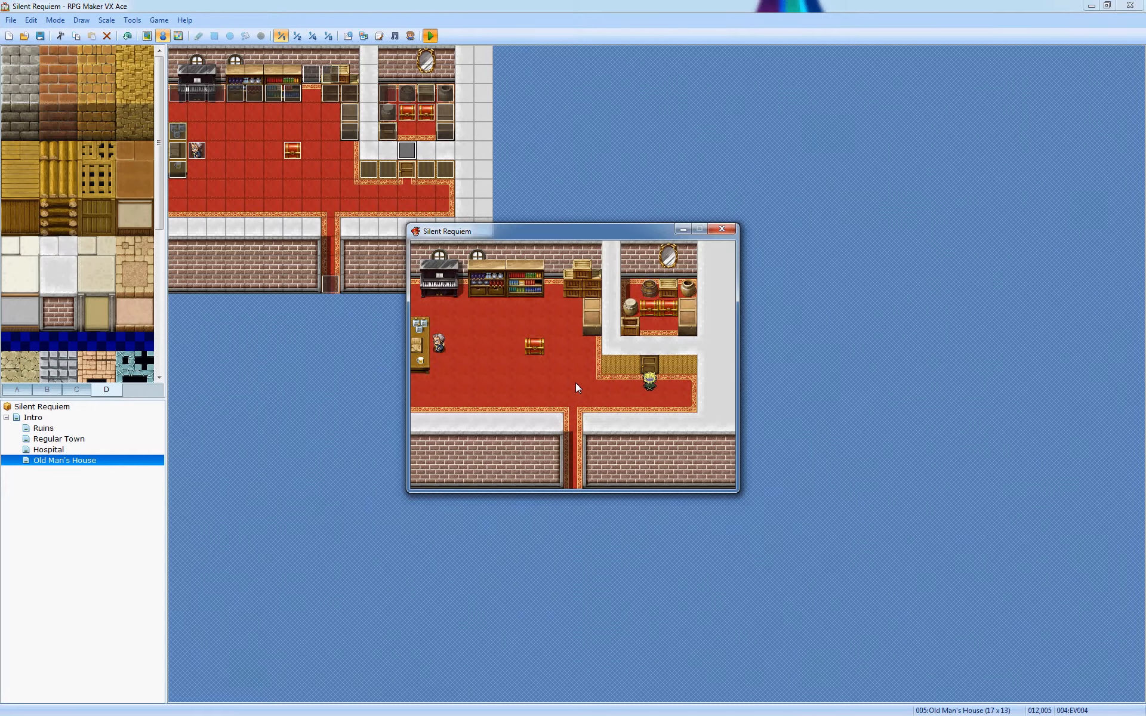
# Walk the character along the corridor beside the storeroom door and interact with the door in the playtest
pyautogui.press('Left')
pyautogui.press('Left')
pyautogui.press('Left')
pyautogui.press('Left')
pyautogui.press('Right')
pyautogui.press('Right')
pyautogui.press('Right')
pyautogui.press('Up')
pyautogui.press('Return')
pyautogui.press('Return')
# Walk to the chest in the middle of the main room and open it to test its event
pyautogui.press('Left')
pyautogui.press('Left')
pyautogui.press('Left')
pyautogui.press('Left')
pyautogui.press('Left')
pyautogui.press('Left')
pyautogui.press('Up')
pyautogui.press('Return')
pyautogui.press('Return')
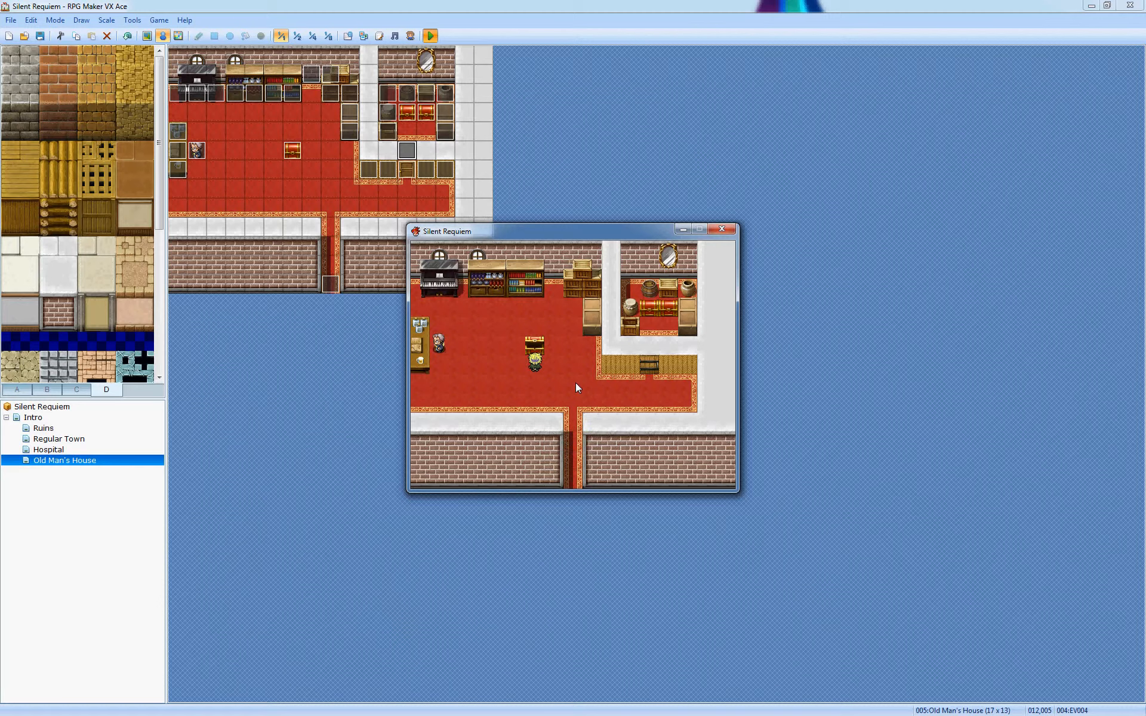
# Return to the storeroom door and walk through it repeatedly in both directions to test the door events
pyautogui.press('Down')
pyautogui.press('Right')
pyautogui.press('Right')
pyautogui.press('Right')
pyautogui.press('Right')
pyautogui.press('Right')
pyautogui.press('Right')
pyautogui.press('Up')
pyautogui.press('Up')
pyautogui.press('Up')
pyautogui.press('Down')
pyautogui.press('Down')
pyautogui.press('Down')
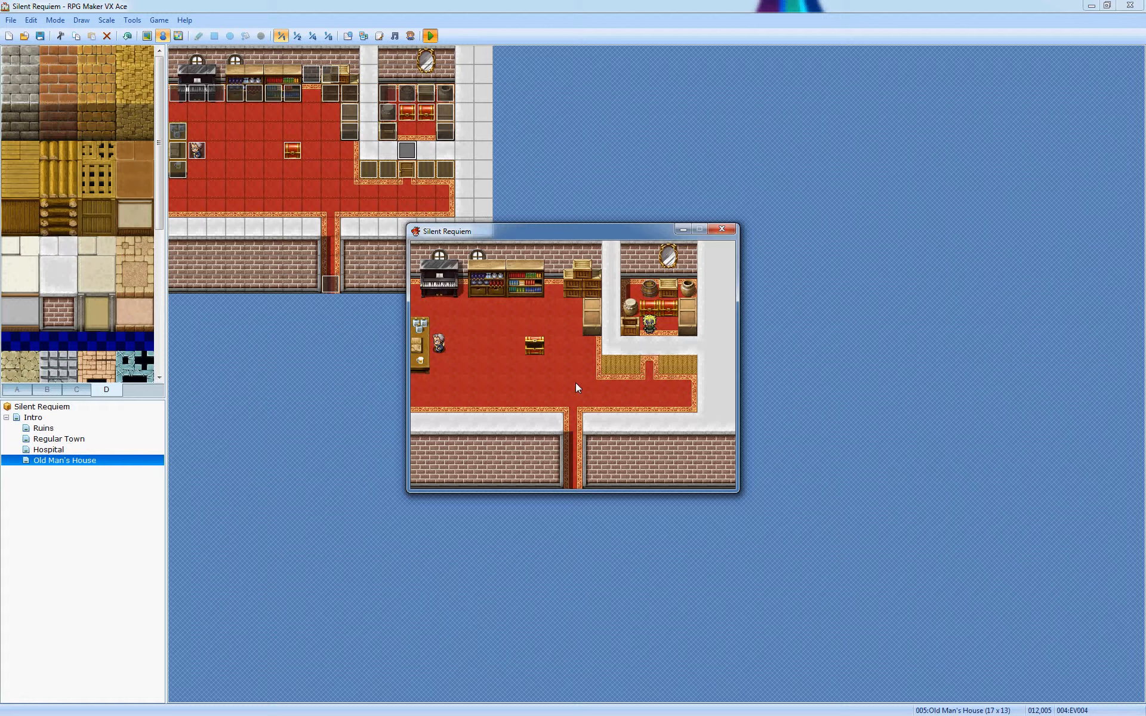
pyautogui.press('Up')
pyautogui.press('Up')
pyautogui.press('Up')
pyautogui.press('Down')
pyautogui.press('Down')
pyautogui.press('Down')
pyautogui.press('Up')
pyautogui.press('Up')
# Open both chests in the storeroom to test their events
pyautogui.press('Return')
pyautogui.press('Return')
pyautogui.press('Right')
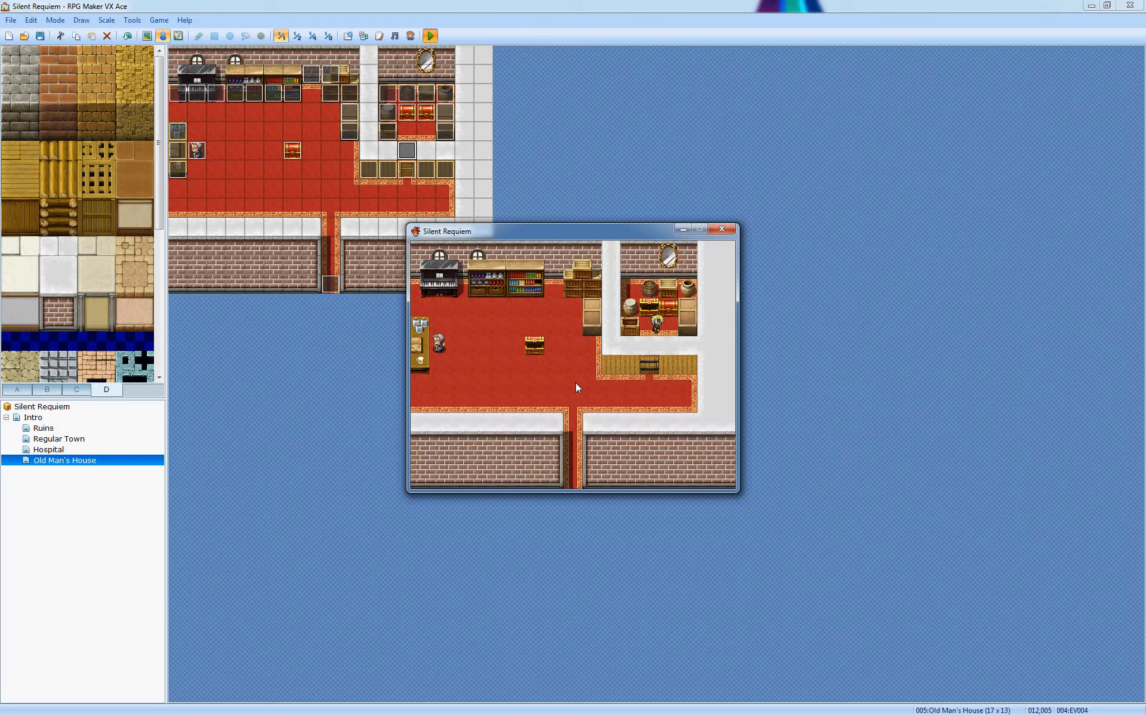
pyautogui.press('Return')
pyautogui.press('Return')
# Test movement against the storeroom's barrels and crates, and leave the room through the door
pyautogui.press('Left')
pyautogui.press('Left')
pyautogui.press('Up')
pyautogui.press('Right')
pyautogui.press('Left')
pyautogui.press('Up')
pyautogui.press('Right')
pyautogui.press('Left')
pyautogui.press('Down')
pyautogui.press('Down')
pyautogui.press('Down')
# End the playtest through the in-game Game End option and return to the map editor
pyautogui.press('Escape')
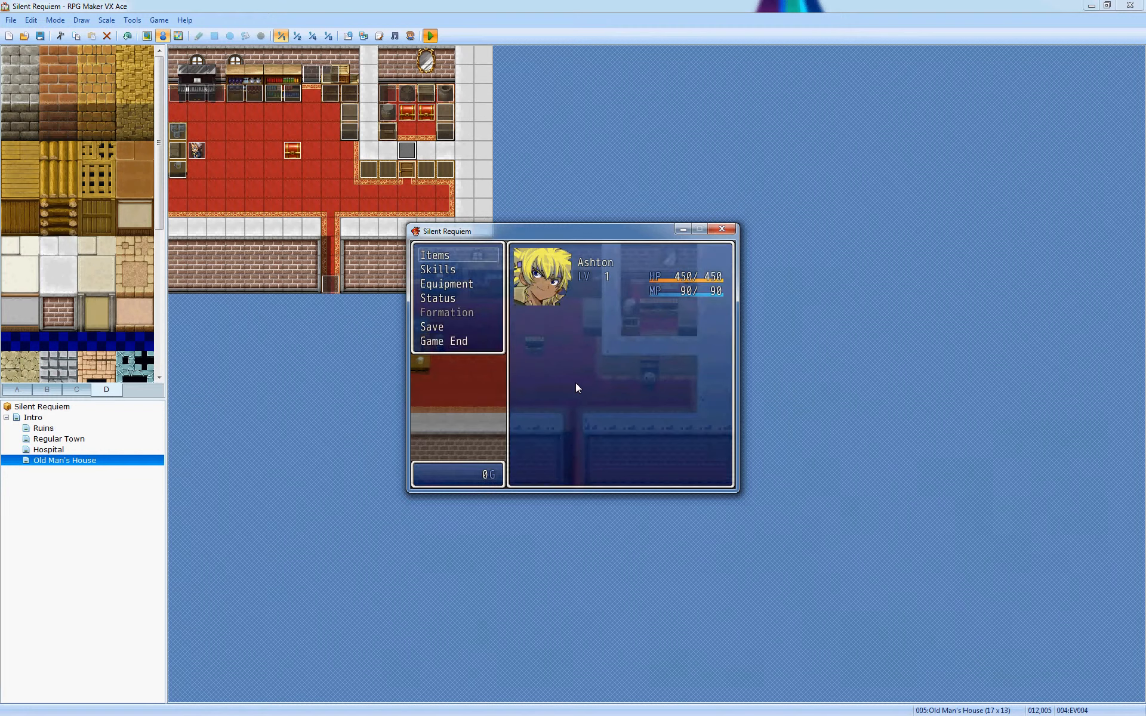
pyautogui.press('Up')
pyautogui.press('Return')
pyautogui.press('Return')
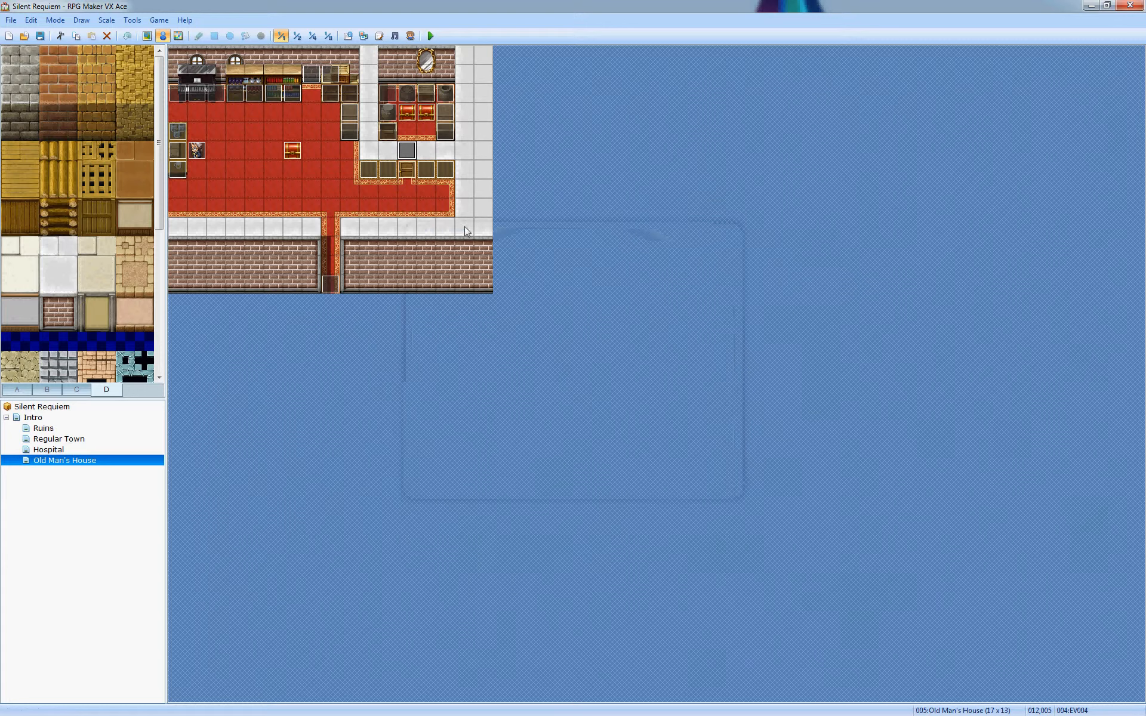
# Set the graphic of page 2 of door event EV002 to the closed wooden door from !Door1
pyautogui.rightClick(410, 167)
pyautogui.click(435, 176)
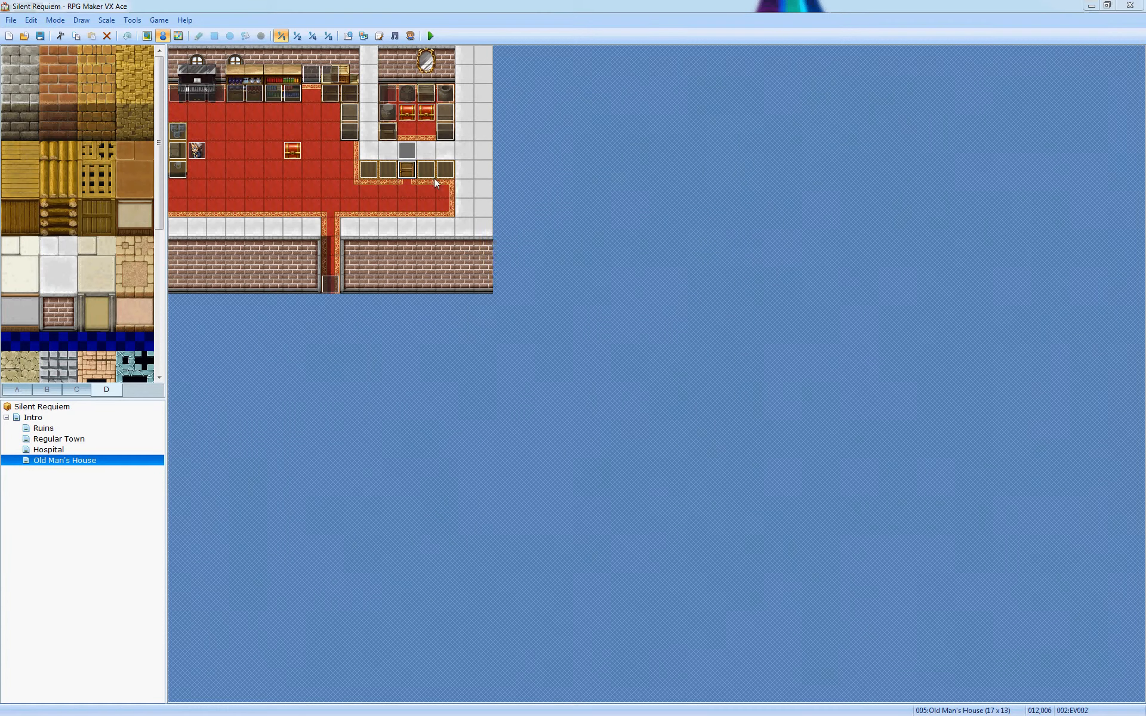
pyautogui.click(371, 210)
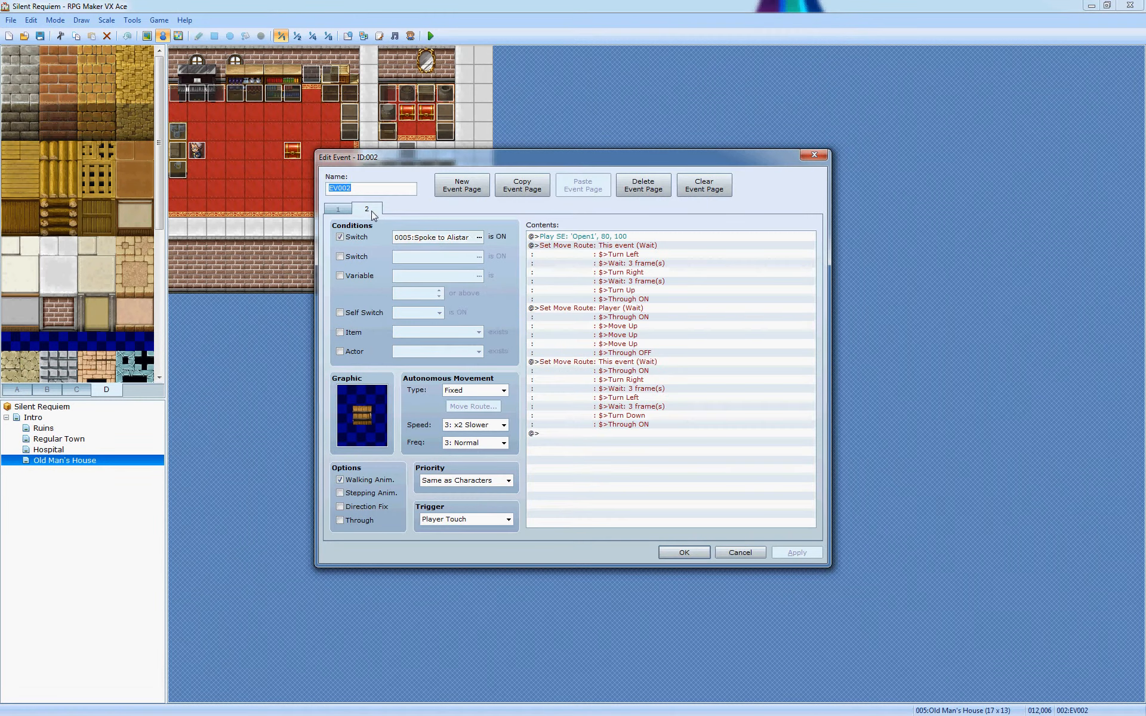
pyautogui.doubleClick(365, 426)
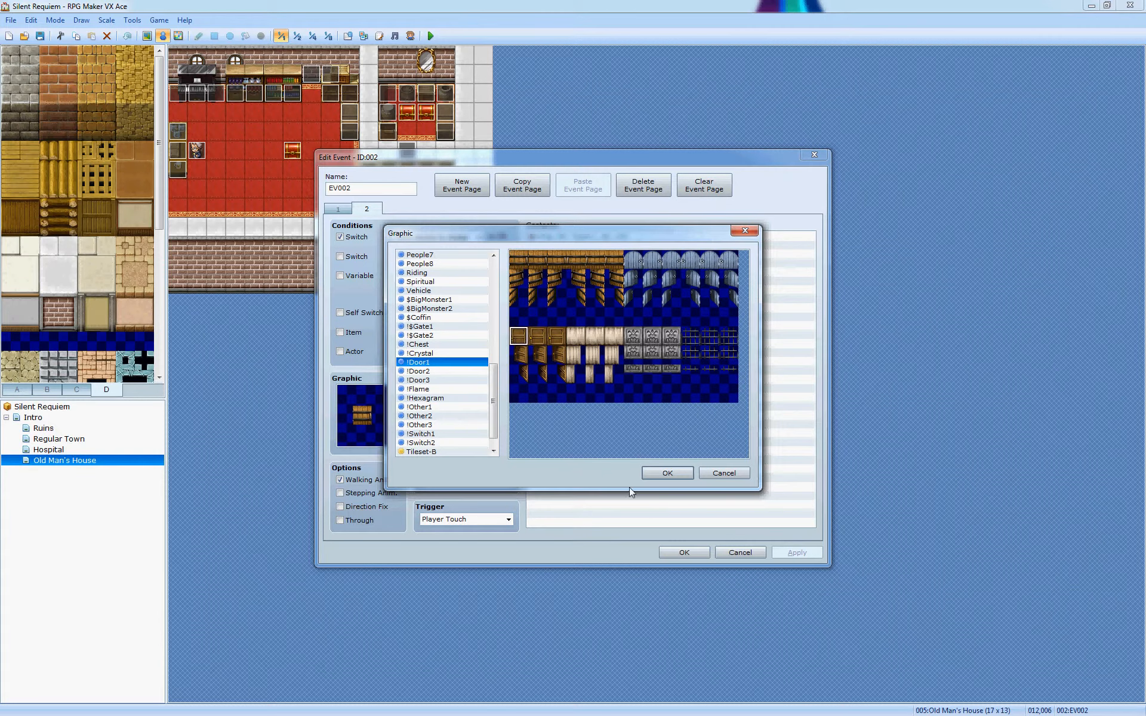
pyautogui.click(662, 473)
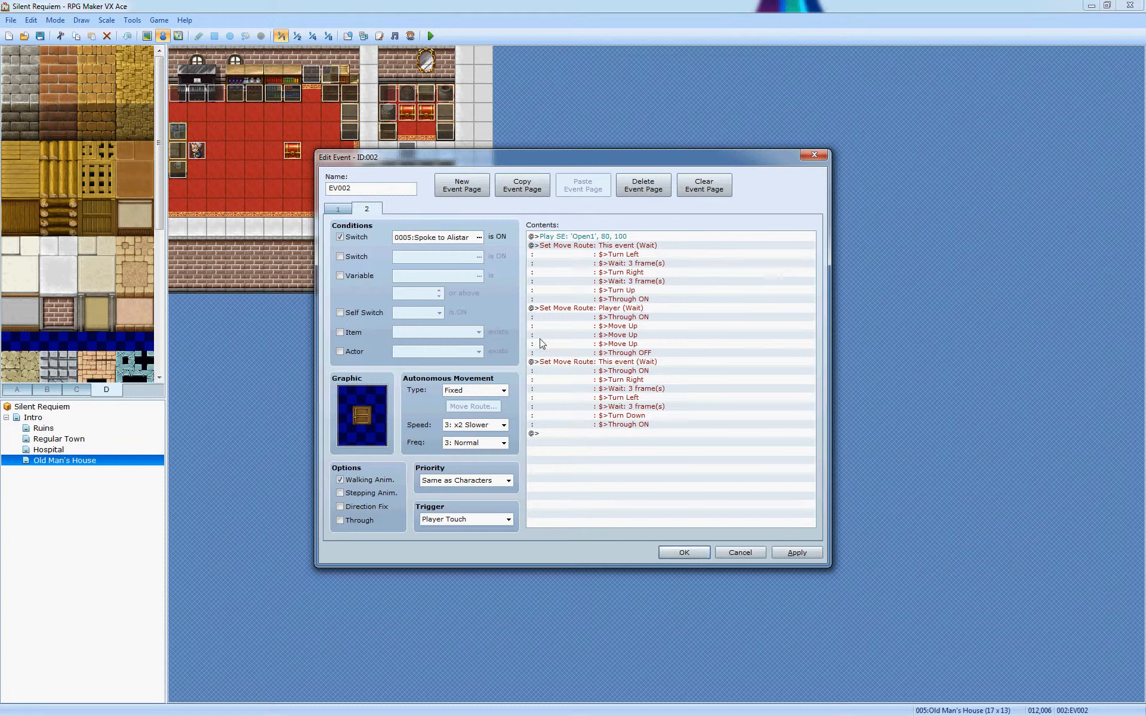
# Compare the door event's locked-message page with its move-route page and save the event
pyautogui.click(337, 209)
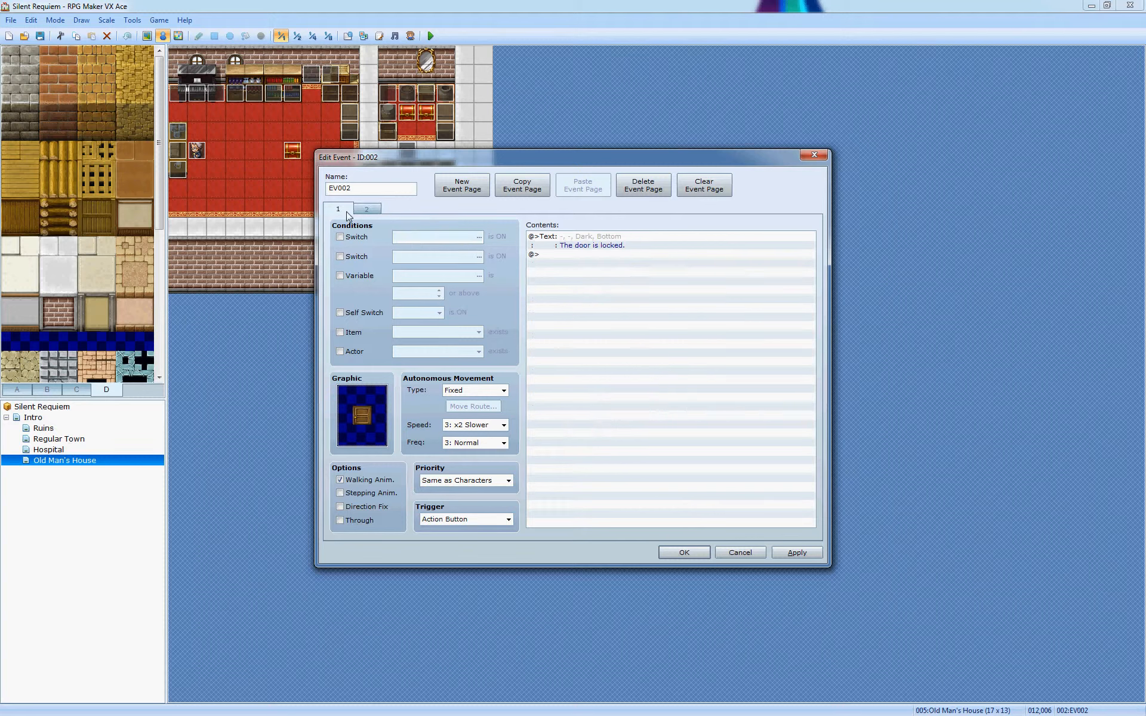
pyautogui.click(577, 246)
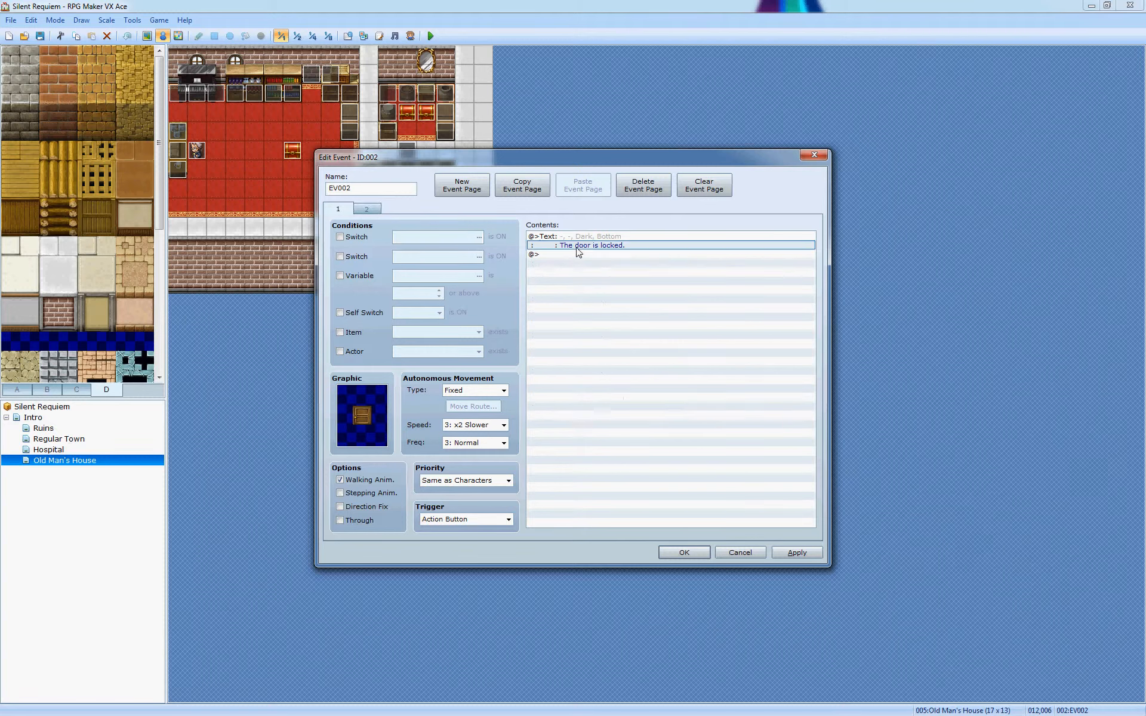
pyautogui.click(366, 209)
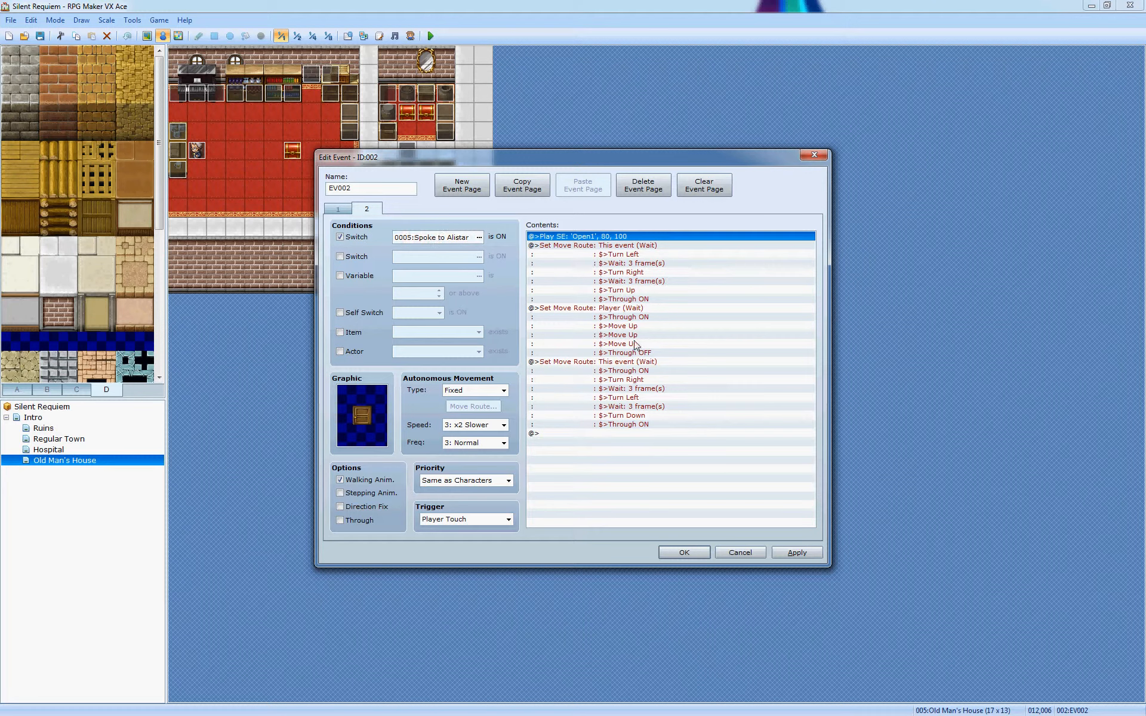
pyautogui.click(336, 211)
pyautogui.click(367, 214)
pyautogui.click(680, 552)
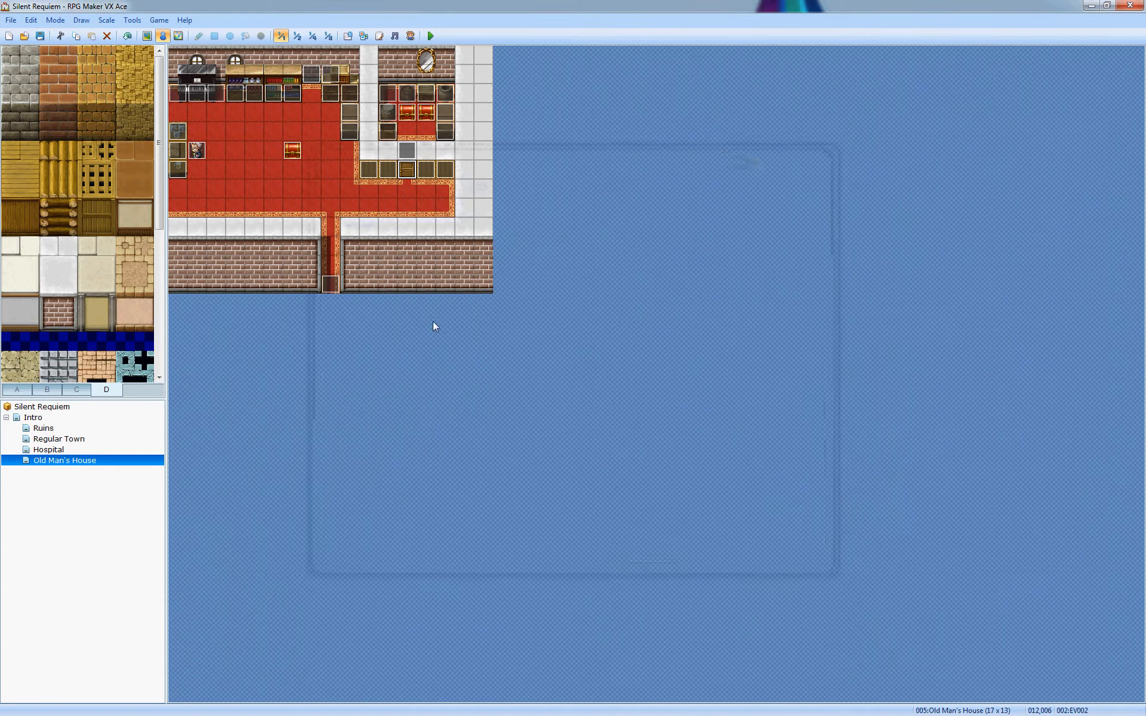
# Examine the directional rows of the People3 character sheet in the graphic selection for page 2 of EV002
pyautogui.doubleClick(407, 171)
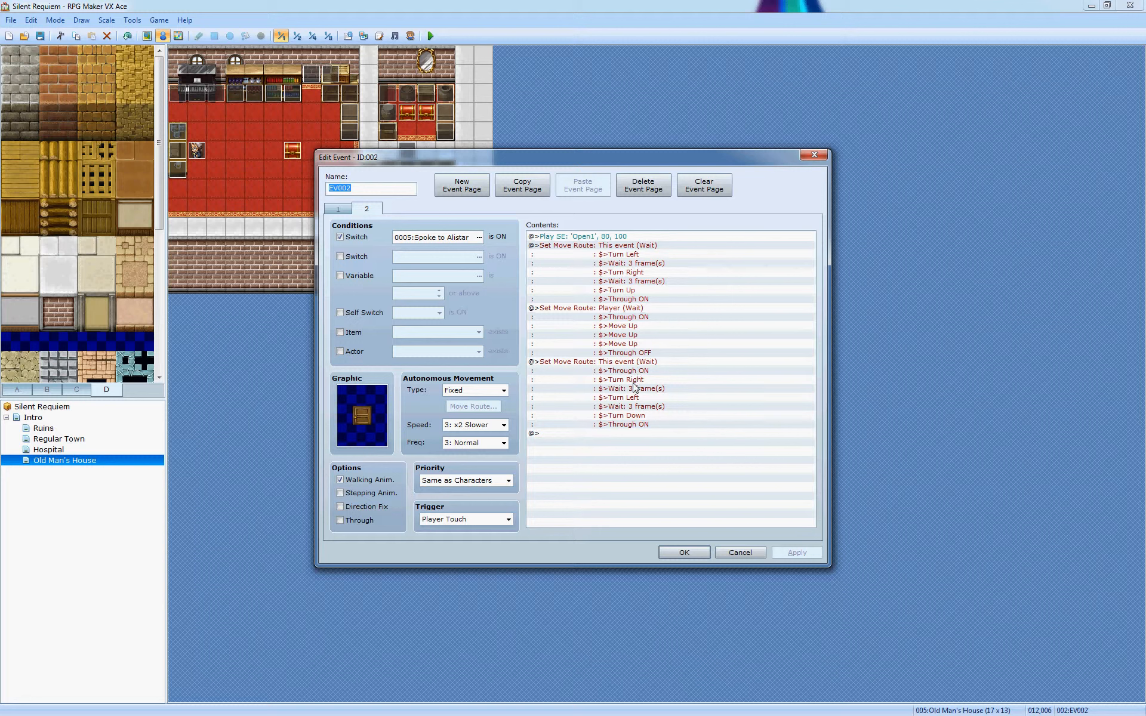
pyautogui.doubleClick(374, 432)
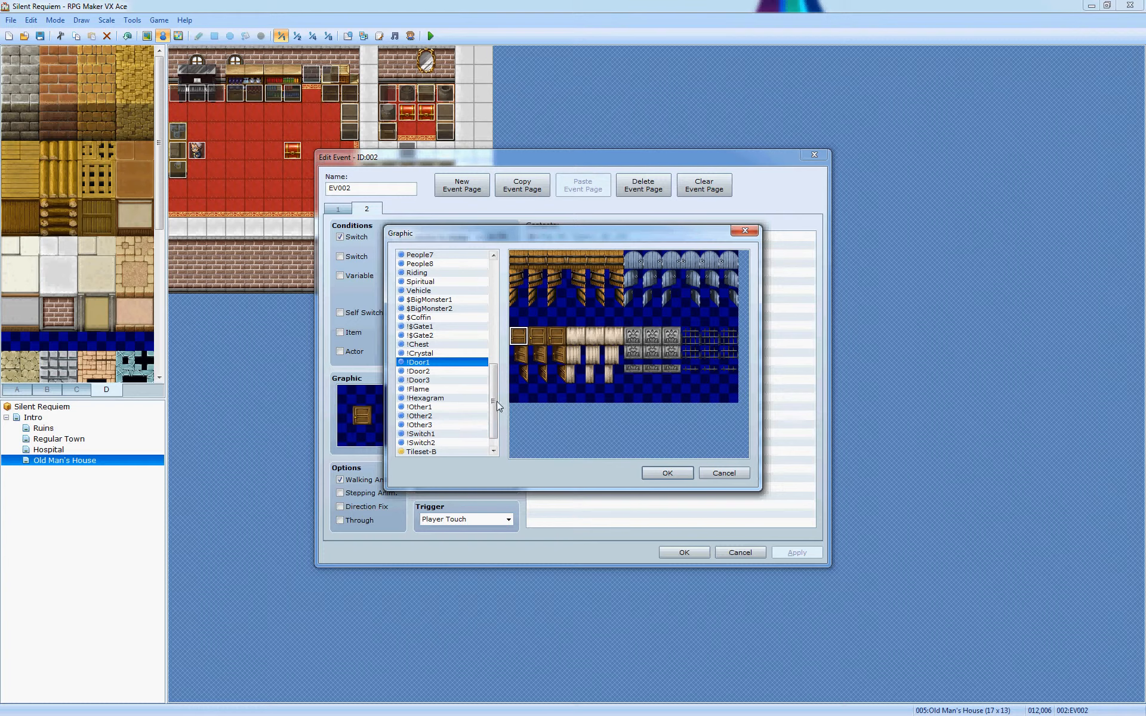
pyautogui.moveTo(496, 401); pyautogui.dragTo(498, 347)
pyautogui.click(421, 371)
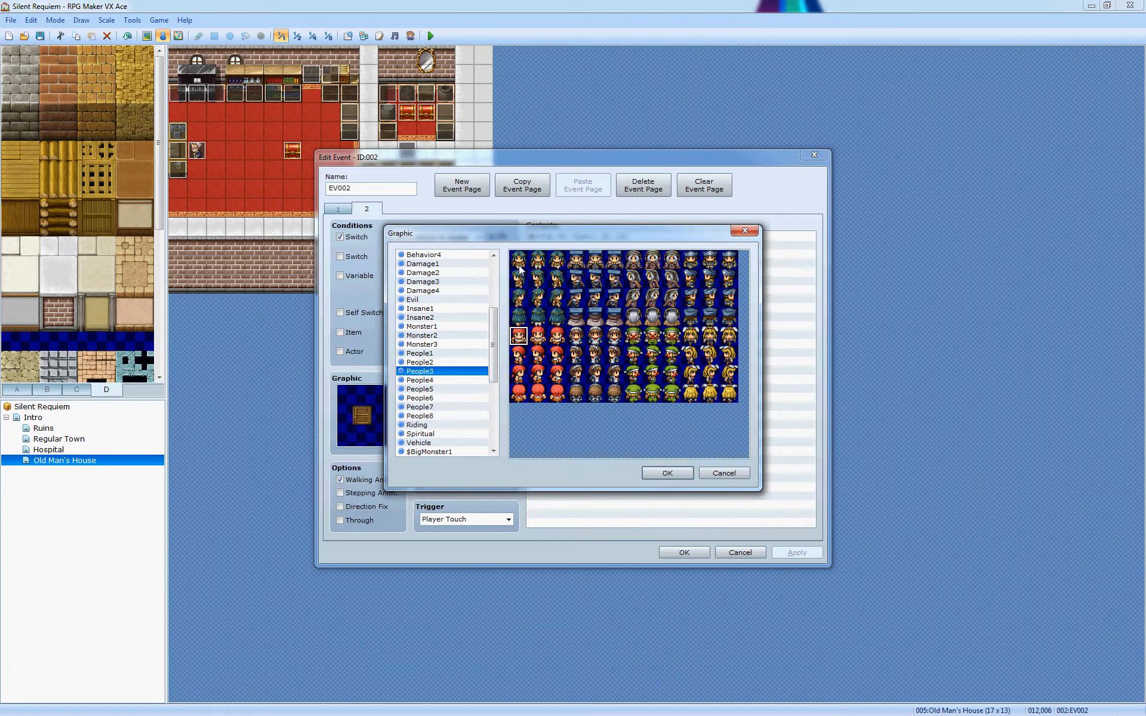
pyautogui.moveTo(519, 270); pyautogui.dragTo(519, 319)
pyautogui.scroll(-6, 495, 374)
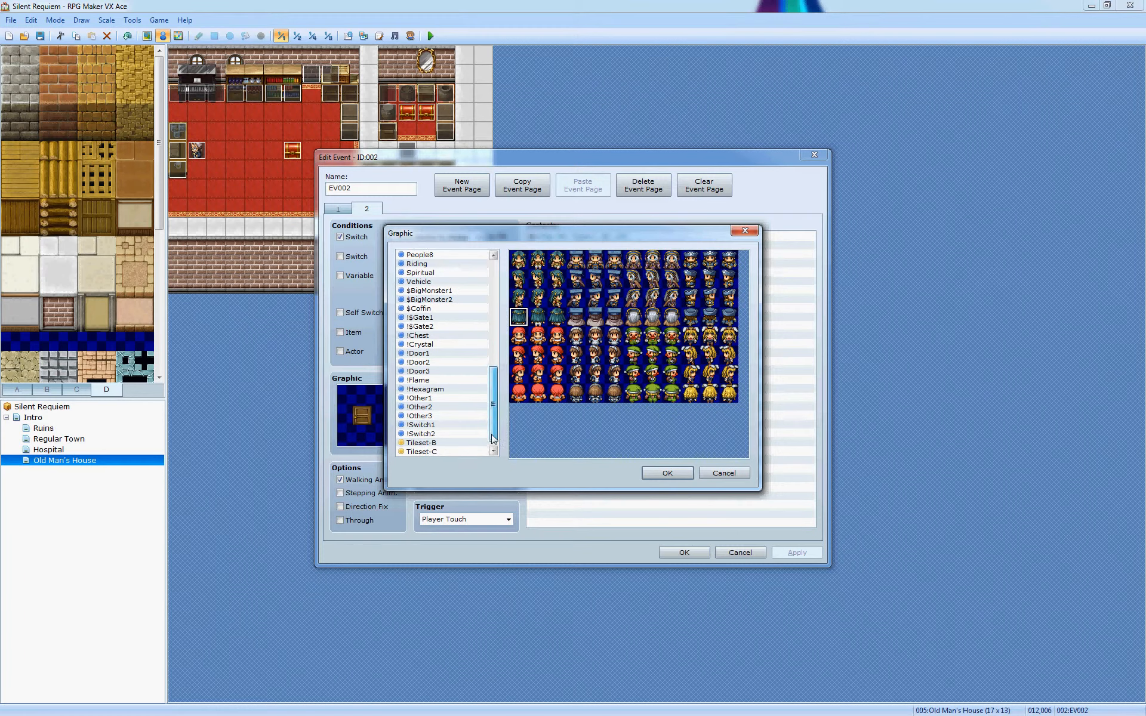
# Try the wooden door's opening frames from !Door1 as the page 2 graphic and discard the changes to the event
pyautogui.click(443, 355)
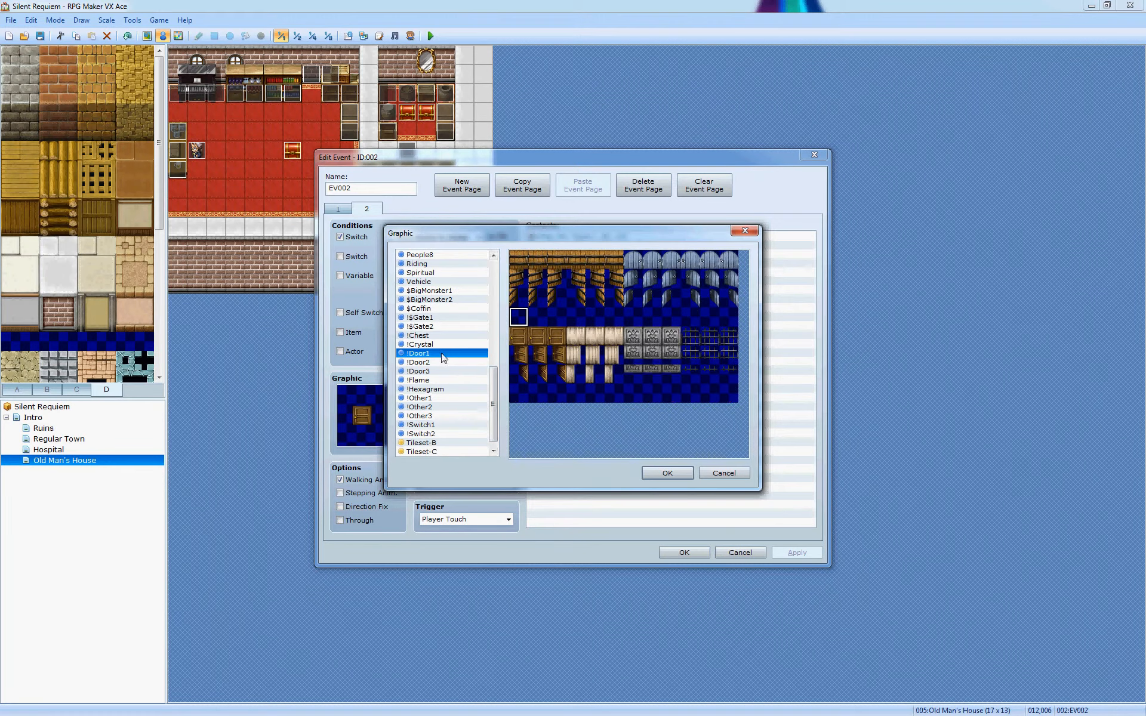
pyautogui.click(516, 345)
pyautogui.click(518, 359)
pyautogui.click(519, 375)
pyautogui.click(522, 395)
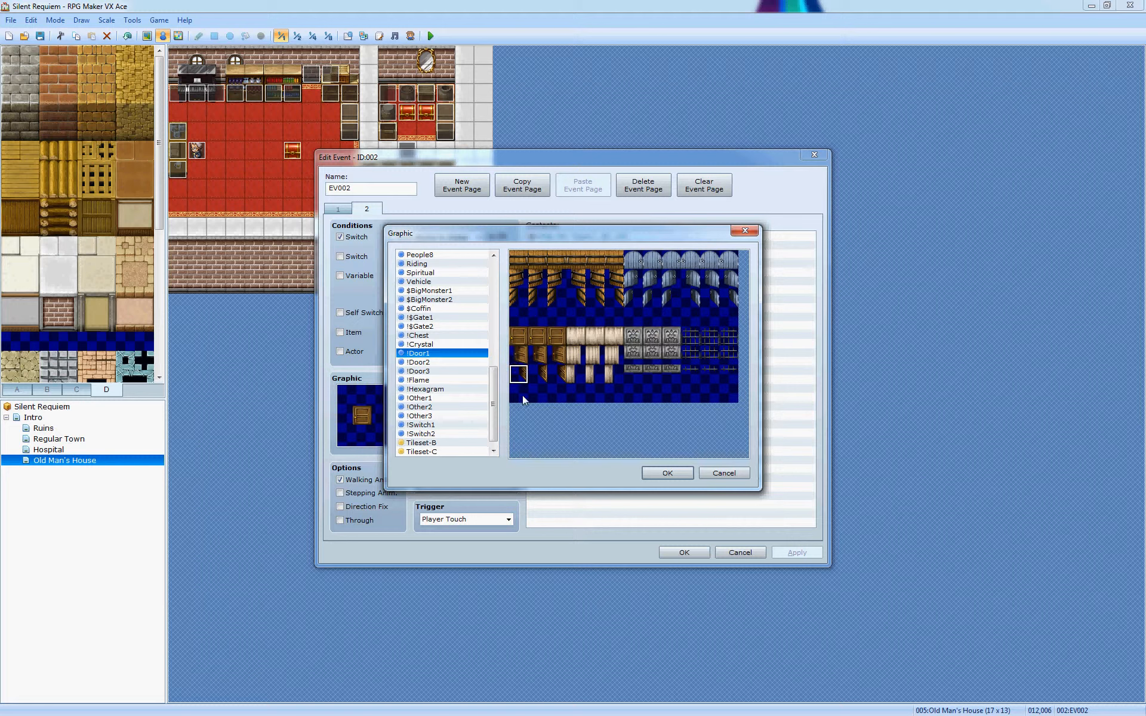
pyautogui.click(675, 476)
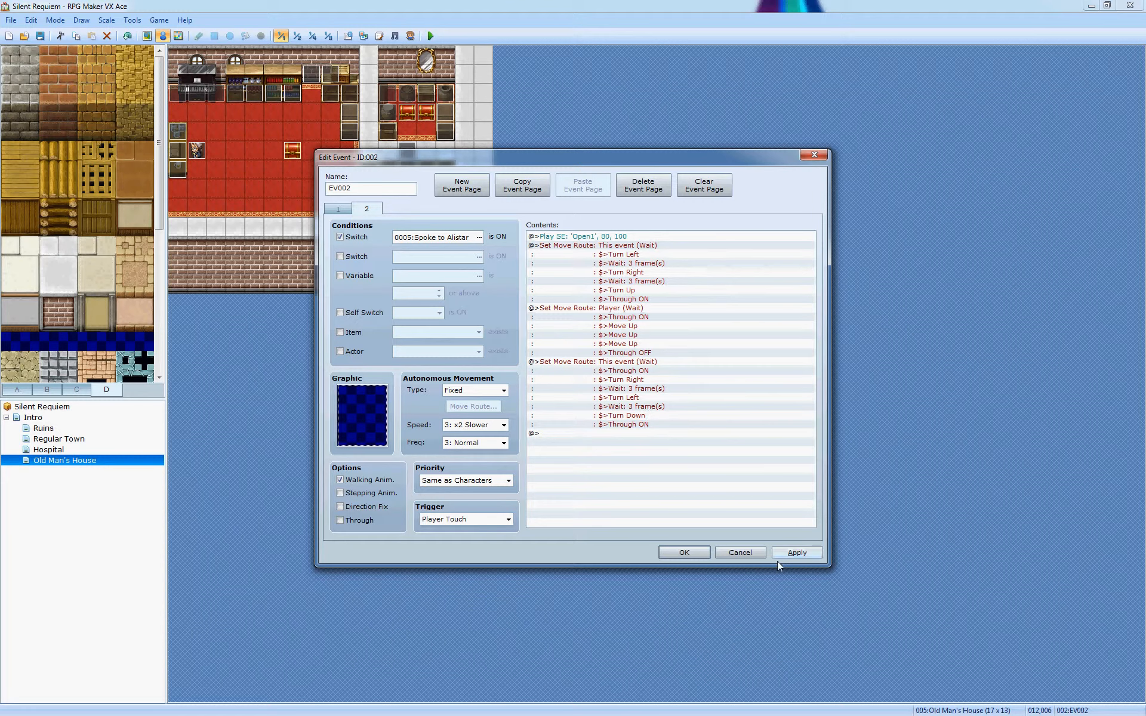
pyautogui.click(738, 557)
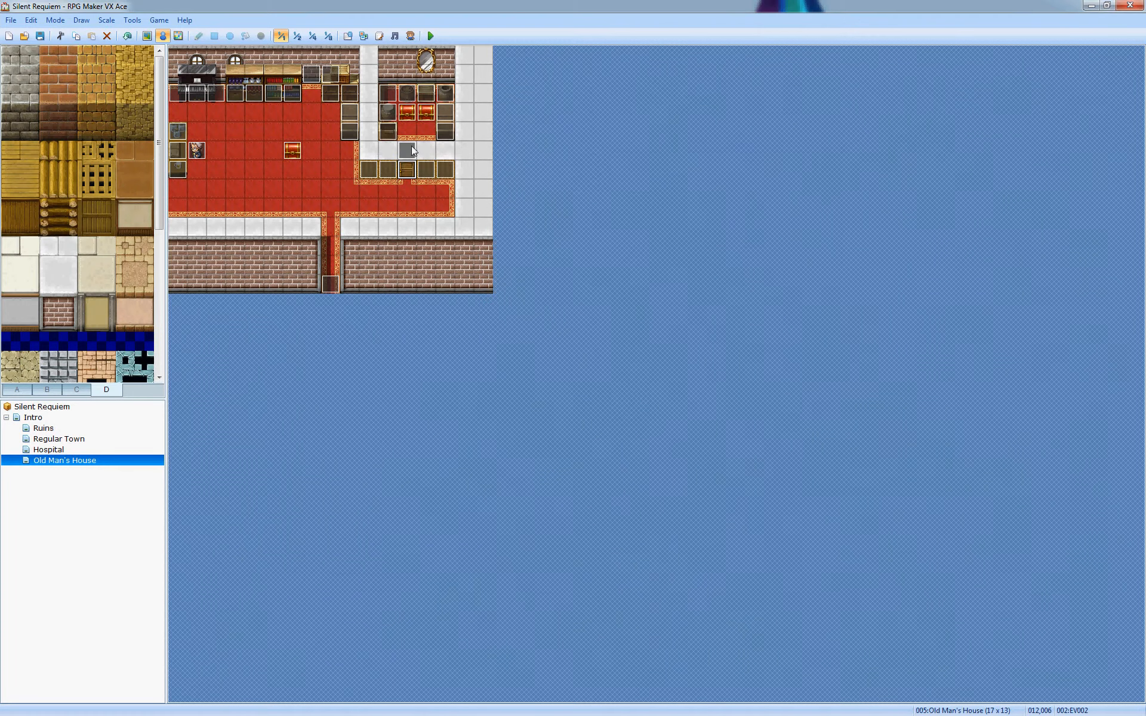
# Review the move routes for EV002 and the player in event EV004 above the door, and close it without changes
pyautogui.doubleClick(411, 145)
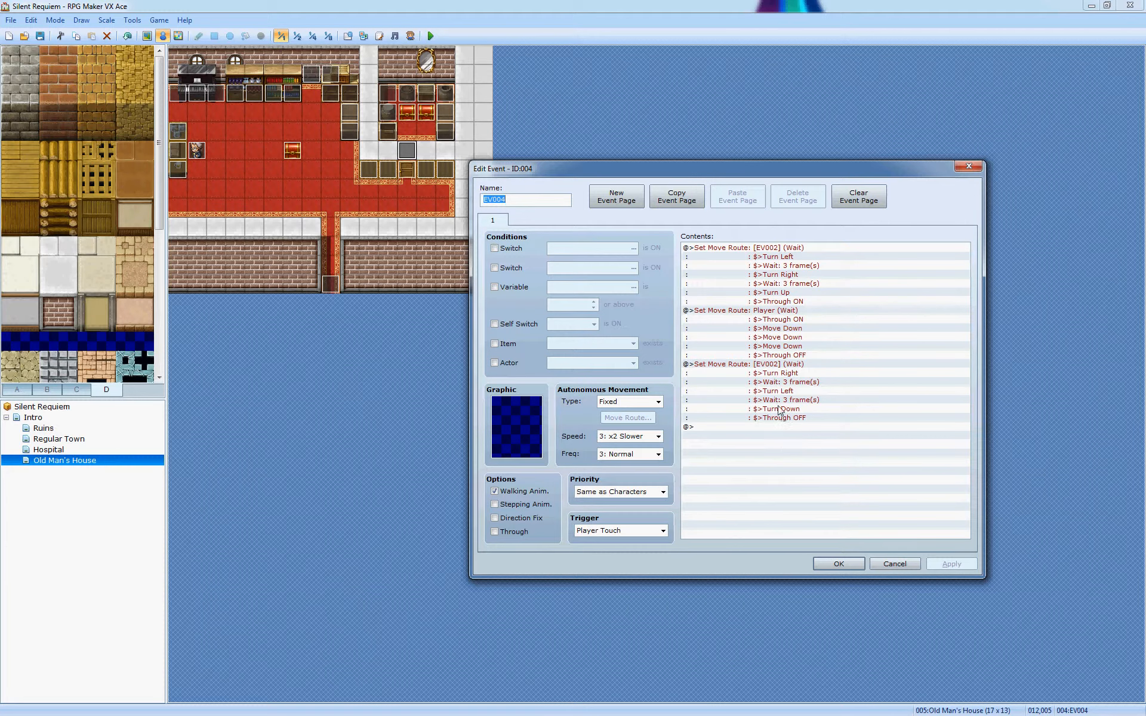
pyautogui.click(777, 374)
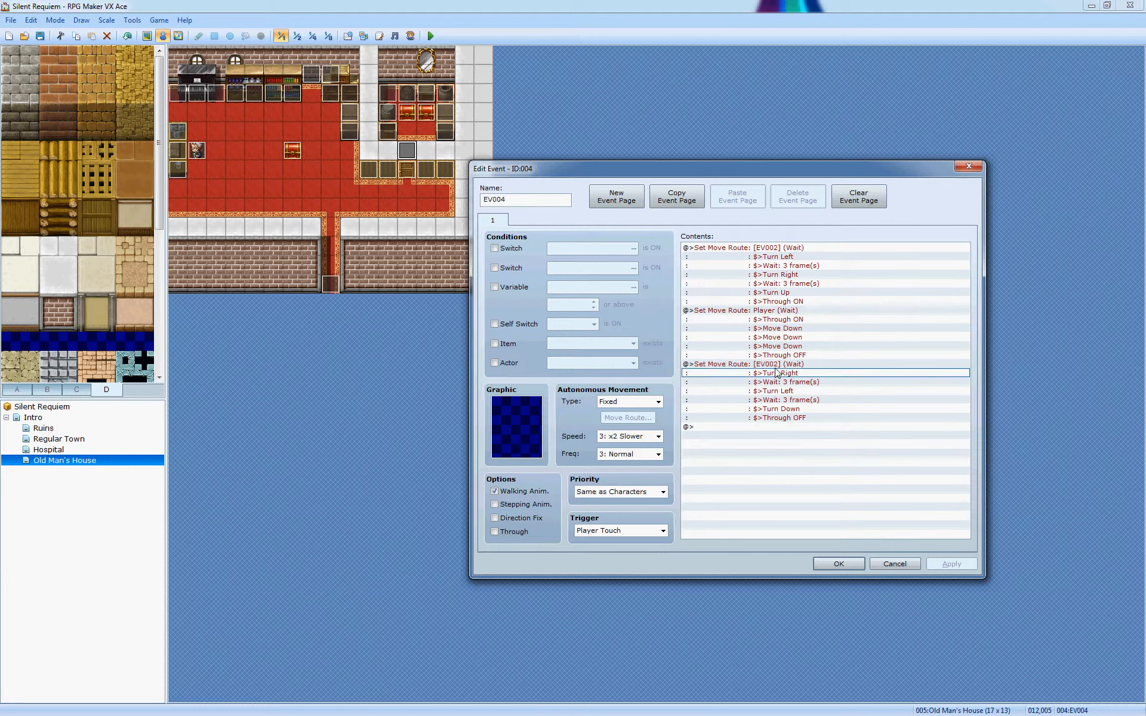
pyautogui.click(773, 371)
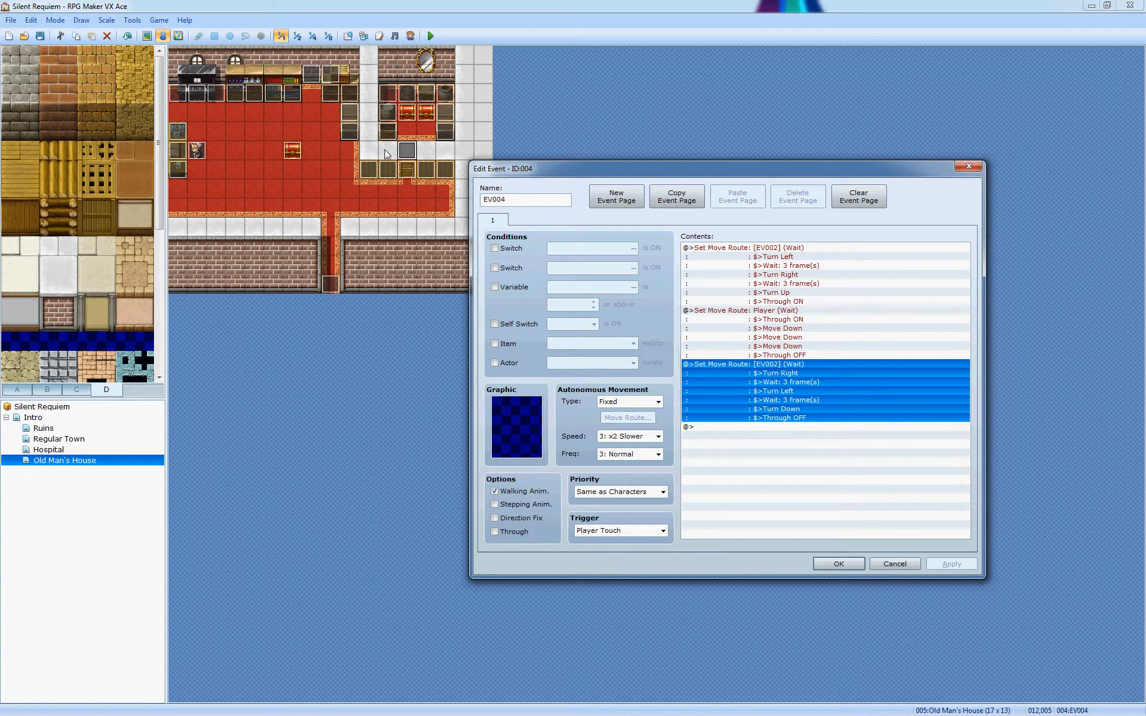
pyautogui.click(777, 262)
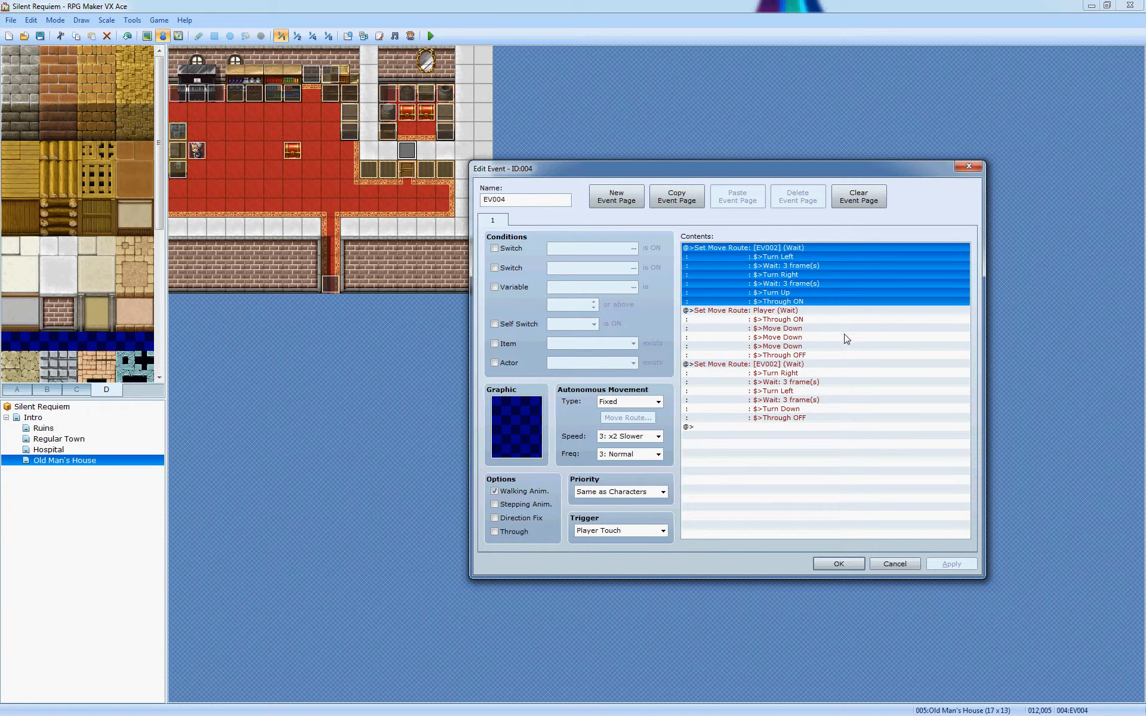
pyautogui.click(890, 565)
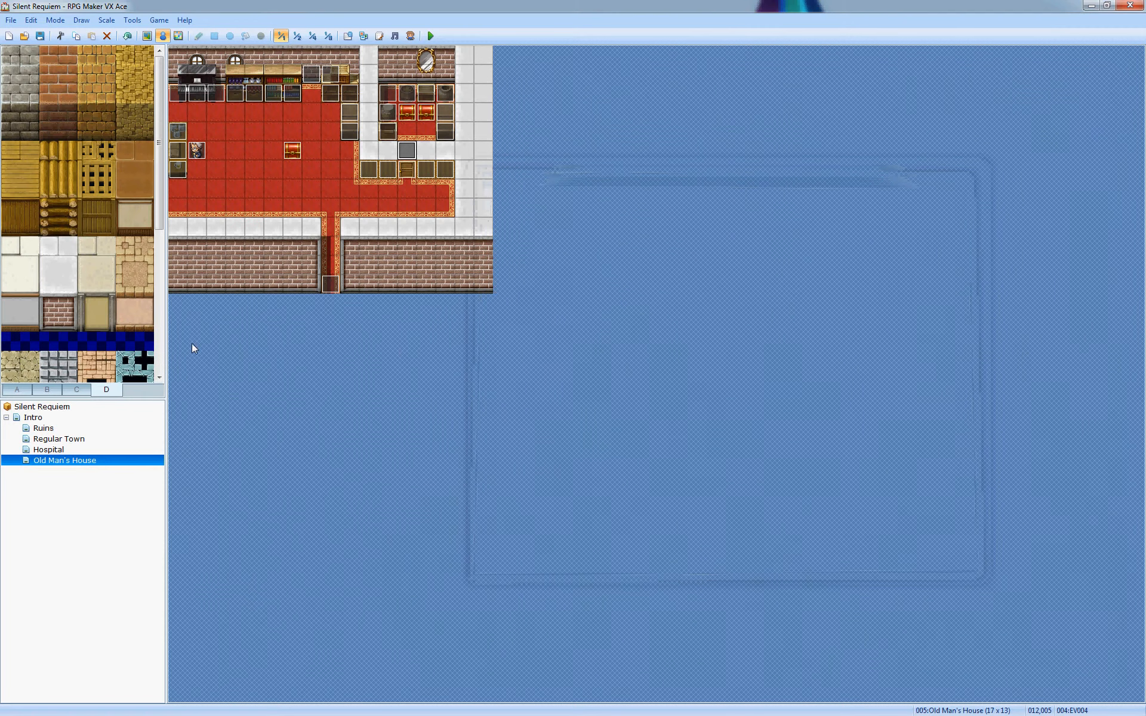
# Open the database's tileset settings and display the Old mans house tileset for review
pyautogui.moveTo(160, 221); pyautogui.dragTo(174, 196)
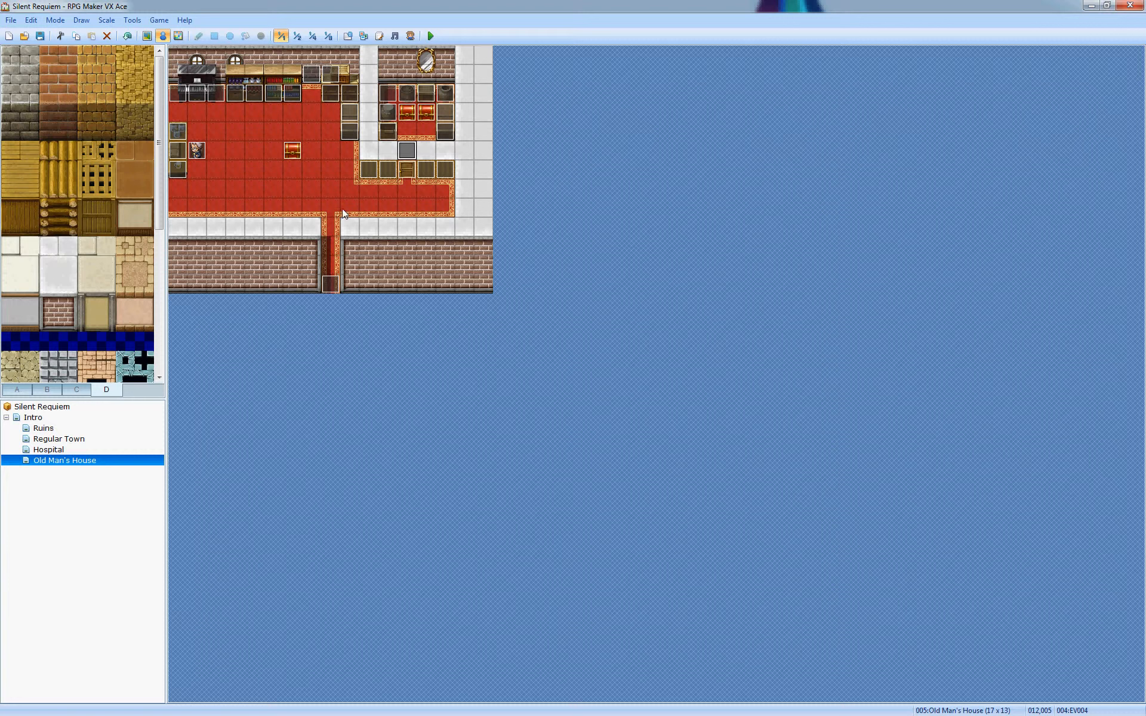
pyautogui.click(89, 18)
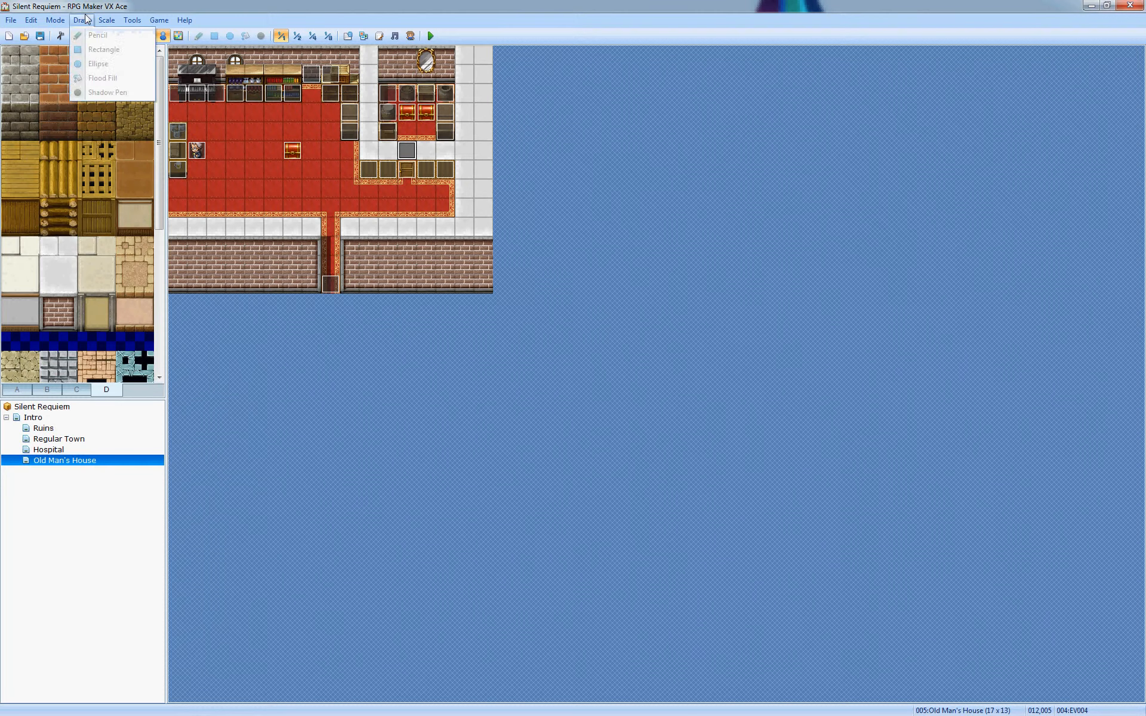
pyautogui.click(141, 34)
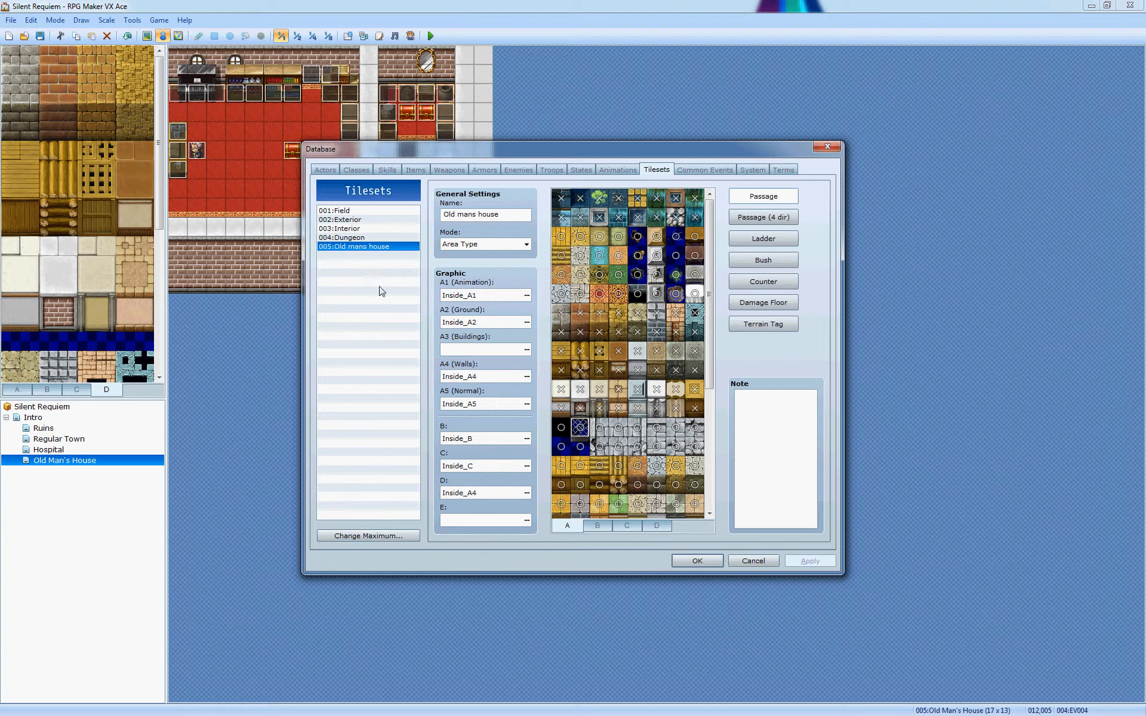
pyautogui.click(361, 228)
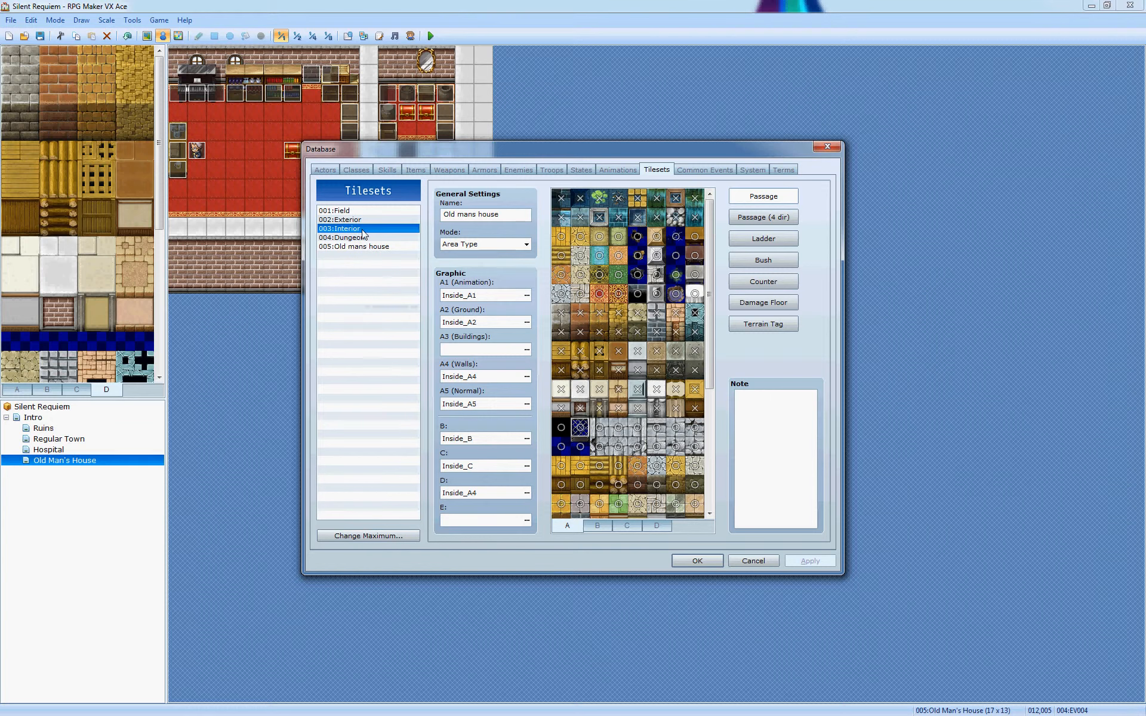
pyautogui.click(362, 247)
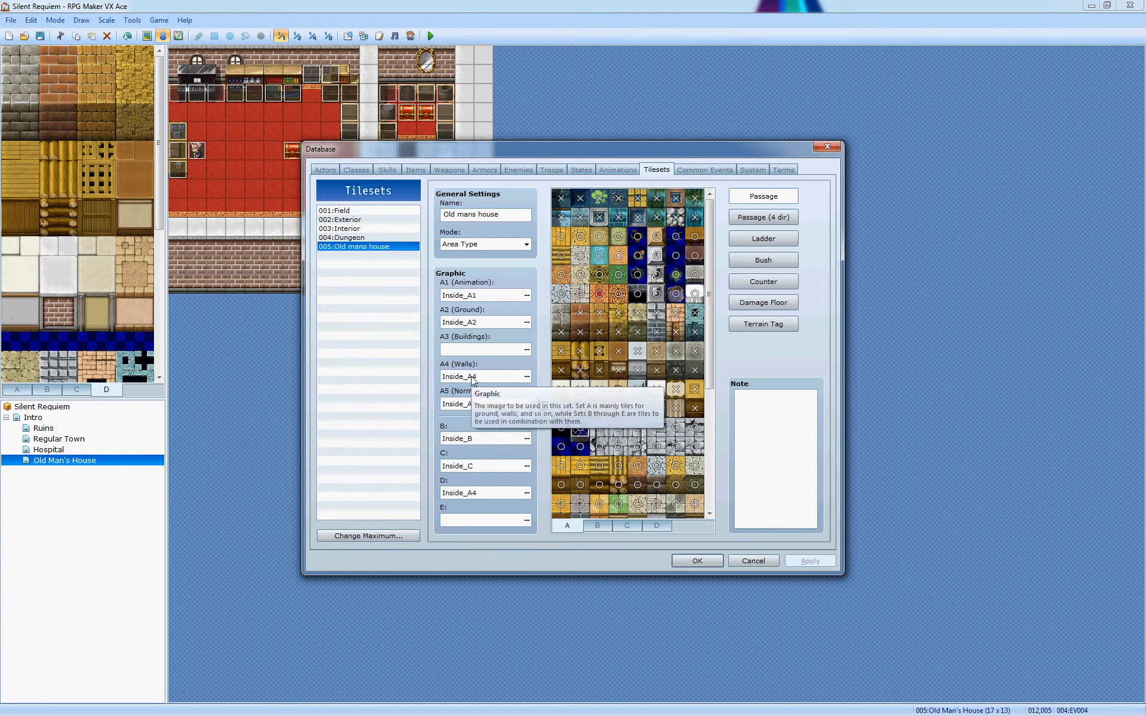
# Compare the Old mans house tileset's D and A tiles, and check the Inside_A4 graphic assigned to set D without changing it
pyautogui.click(656, 526)
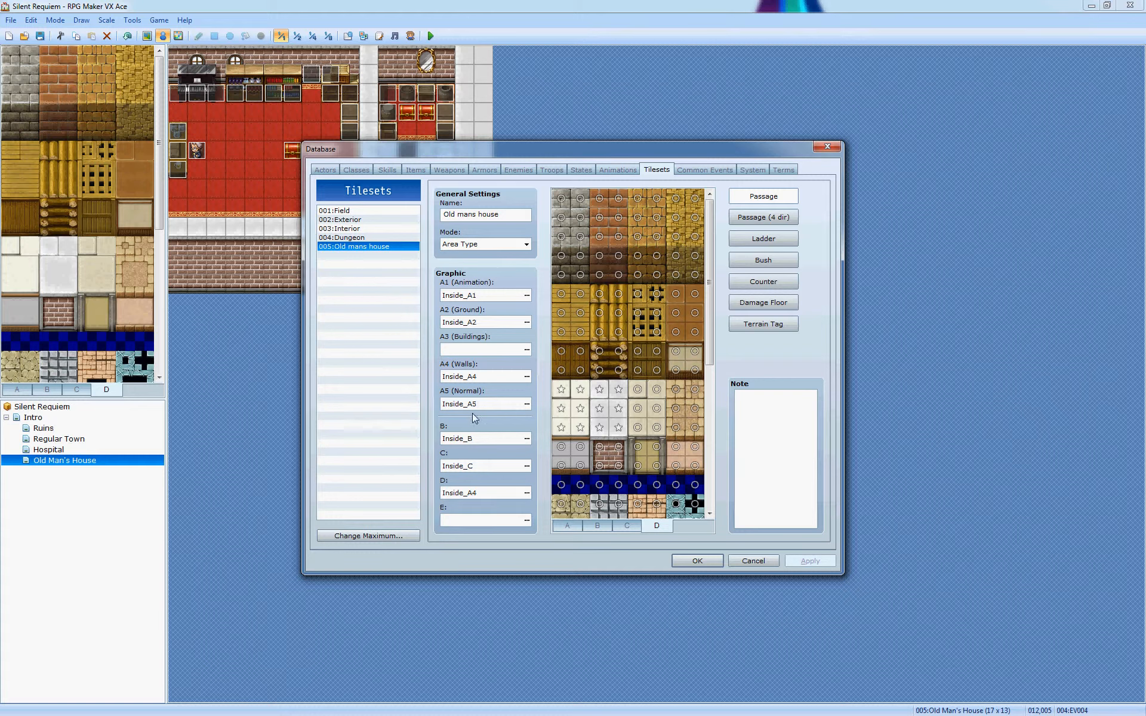
pyautogui.click(559, 529)
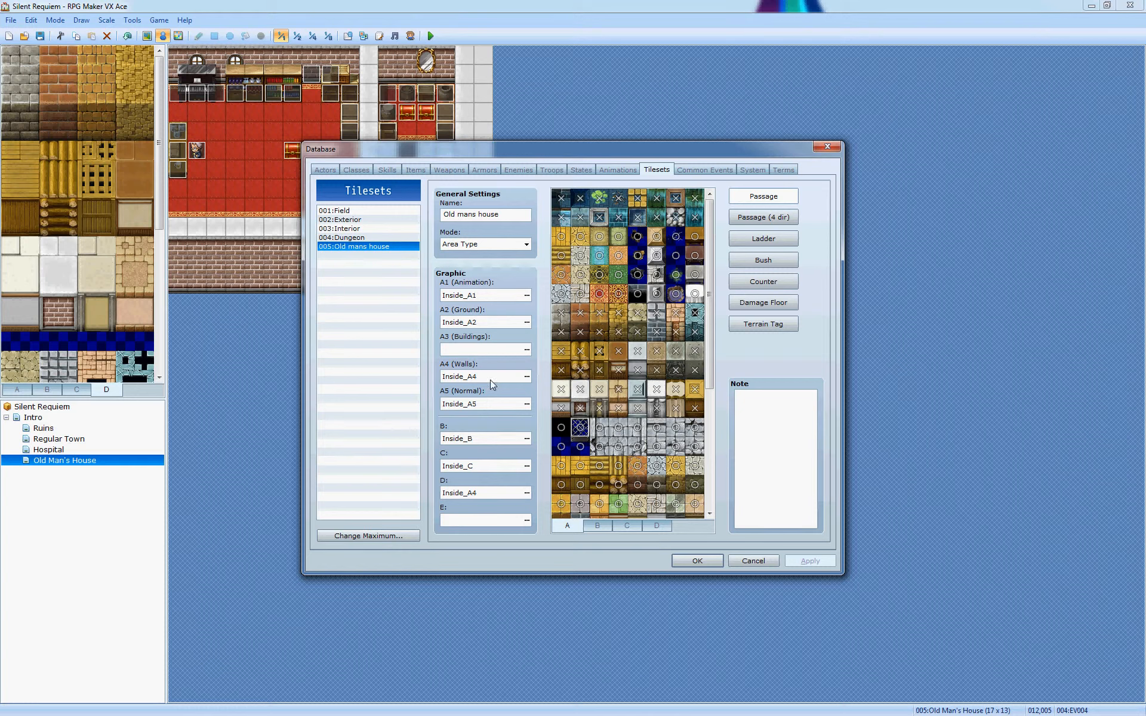
pyautogui.click(527, 495)
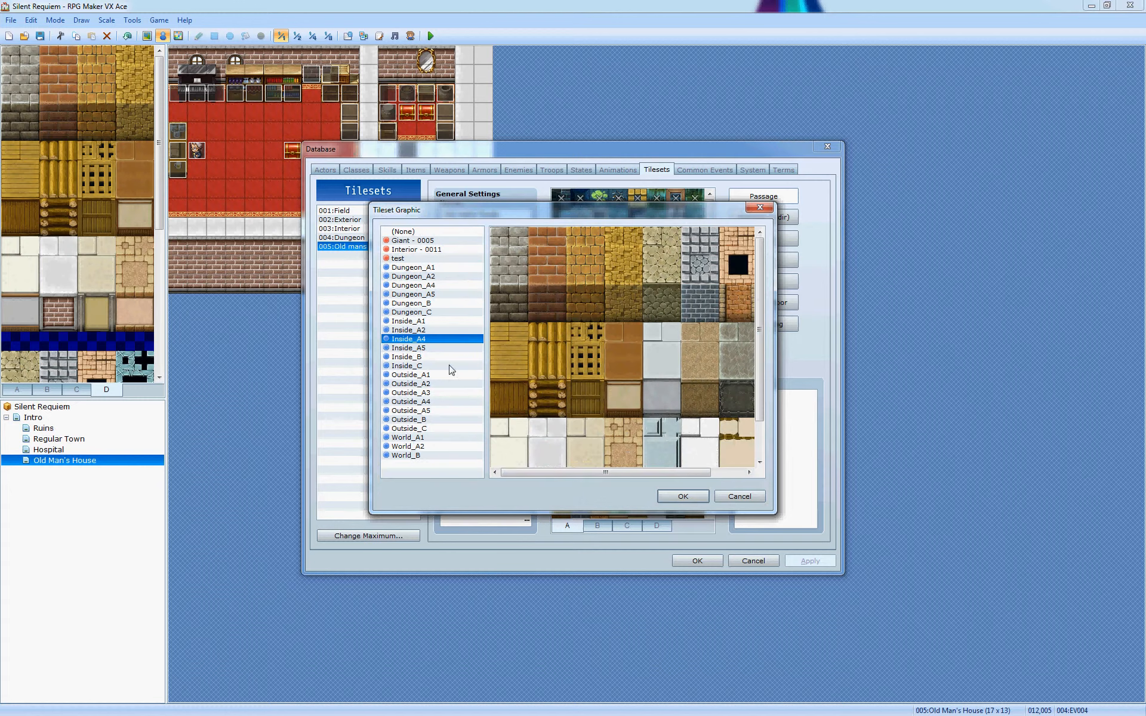
pyautogui.click(734, 497)
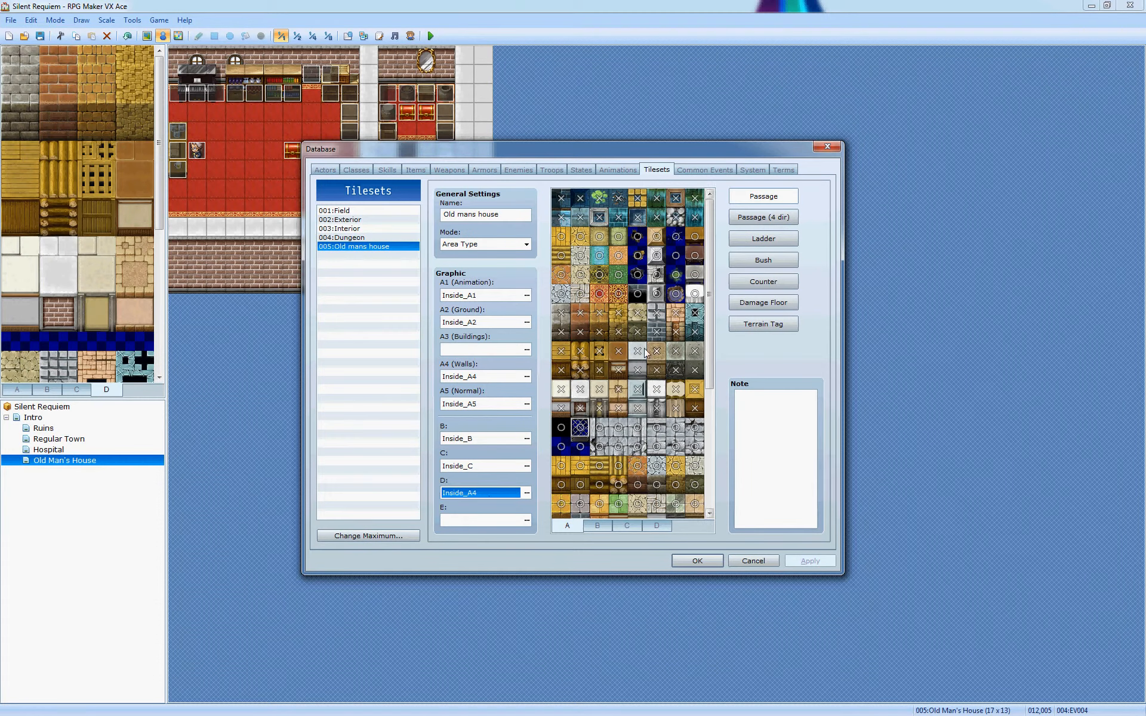
# Review the passage settings of the white ceiling tiles in set D and close the database without saving changes
pyautogui.click(668, 525)
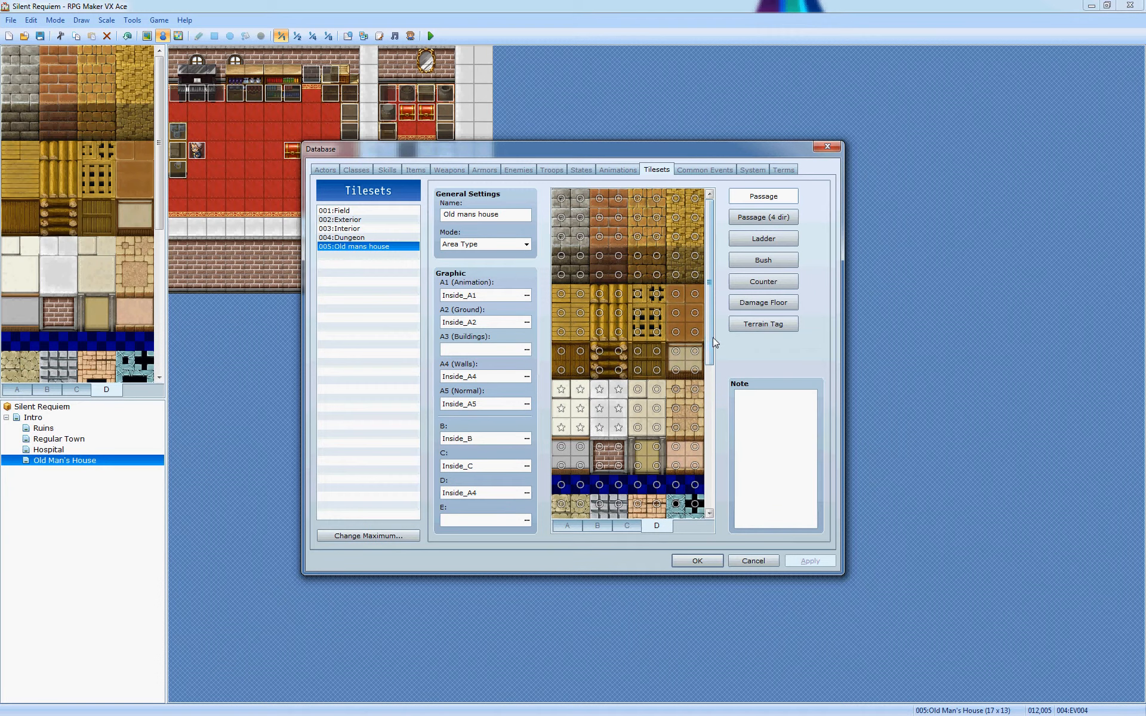
pyautogui.moveTo(711, 337); pyautogui.dragTo(714, 384)
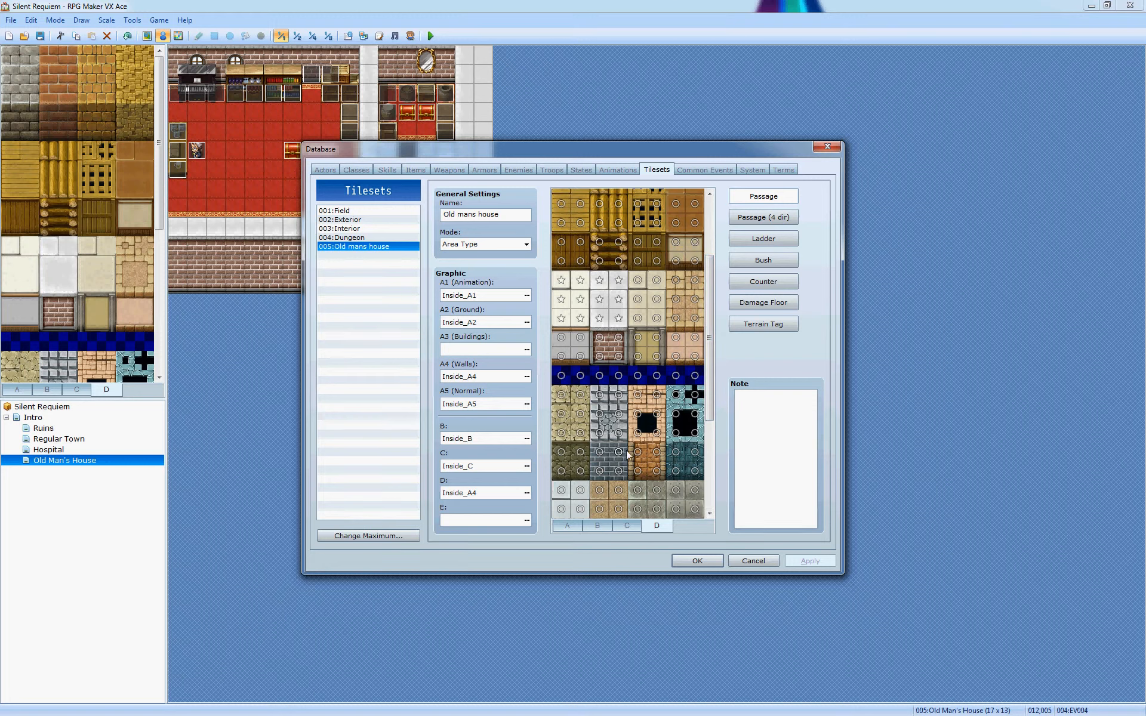
pyautogui.click(599, 280)
pyautogui.click(753, 561)
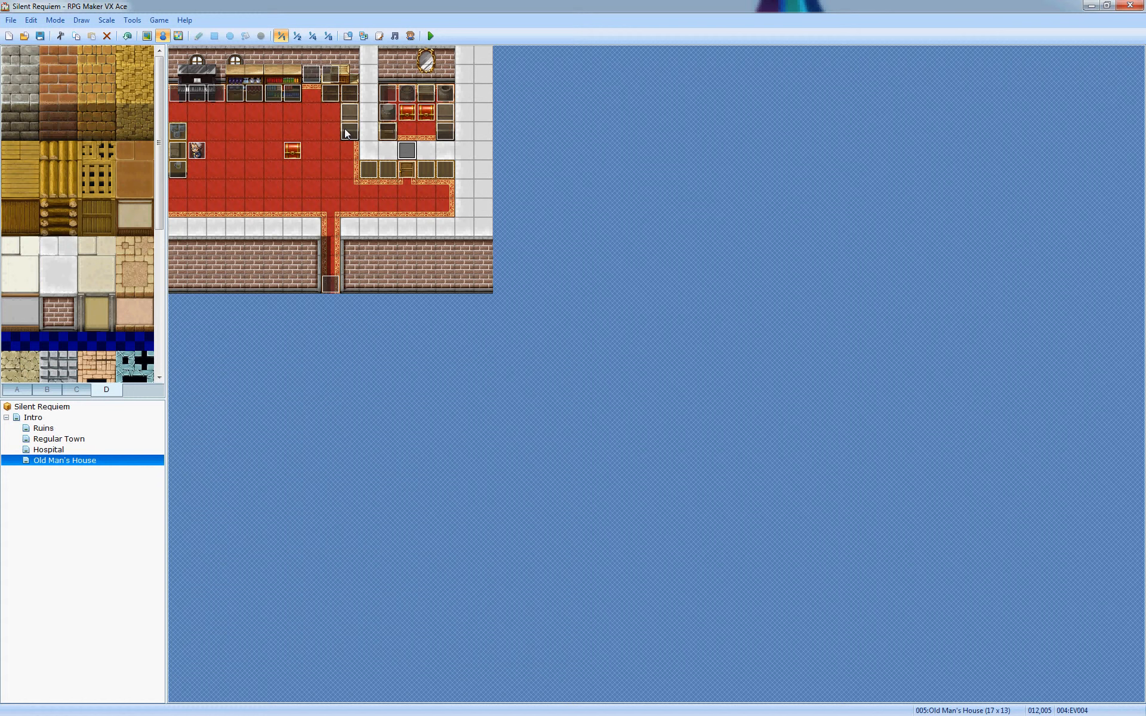
# Inspect the placement of the blocking events along the main room's furniture and beside the storeroom door on the Old Man's House map
pyautogui.click(354, 97)
pyautogui.click(230, 94)
pyautogui.click(178, 166)
pyautogui.click(179, 169)
pyautogui.click(369, 172)
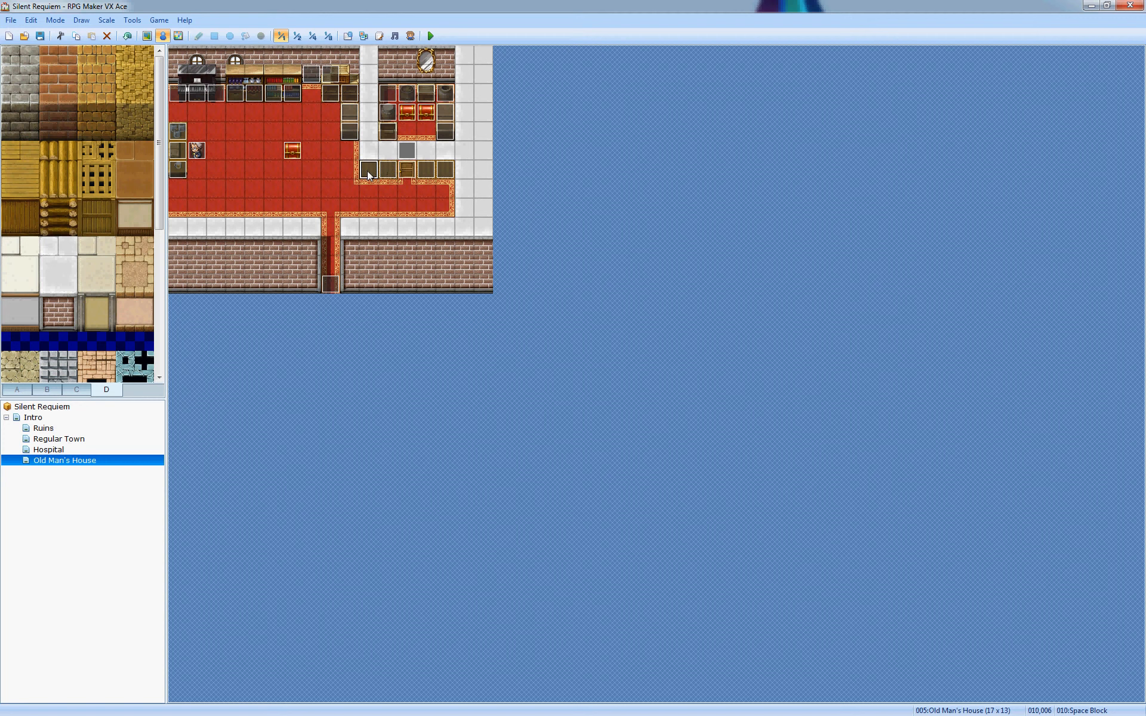